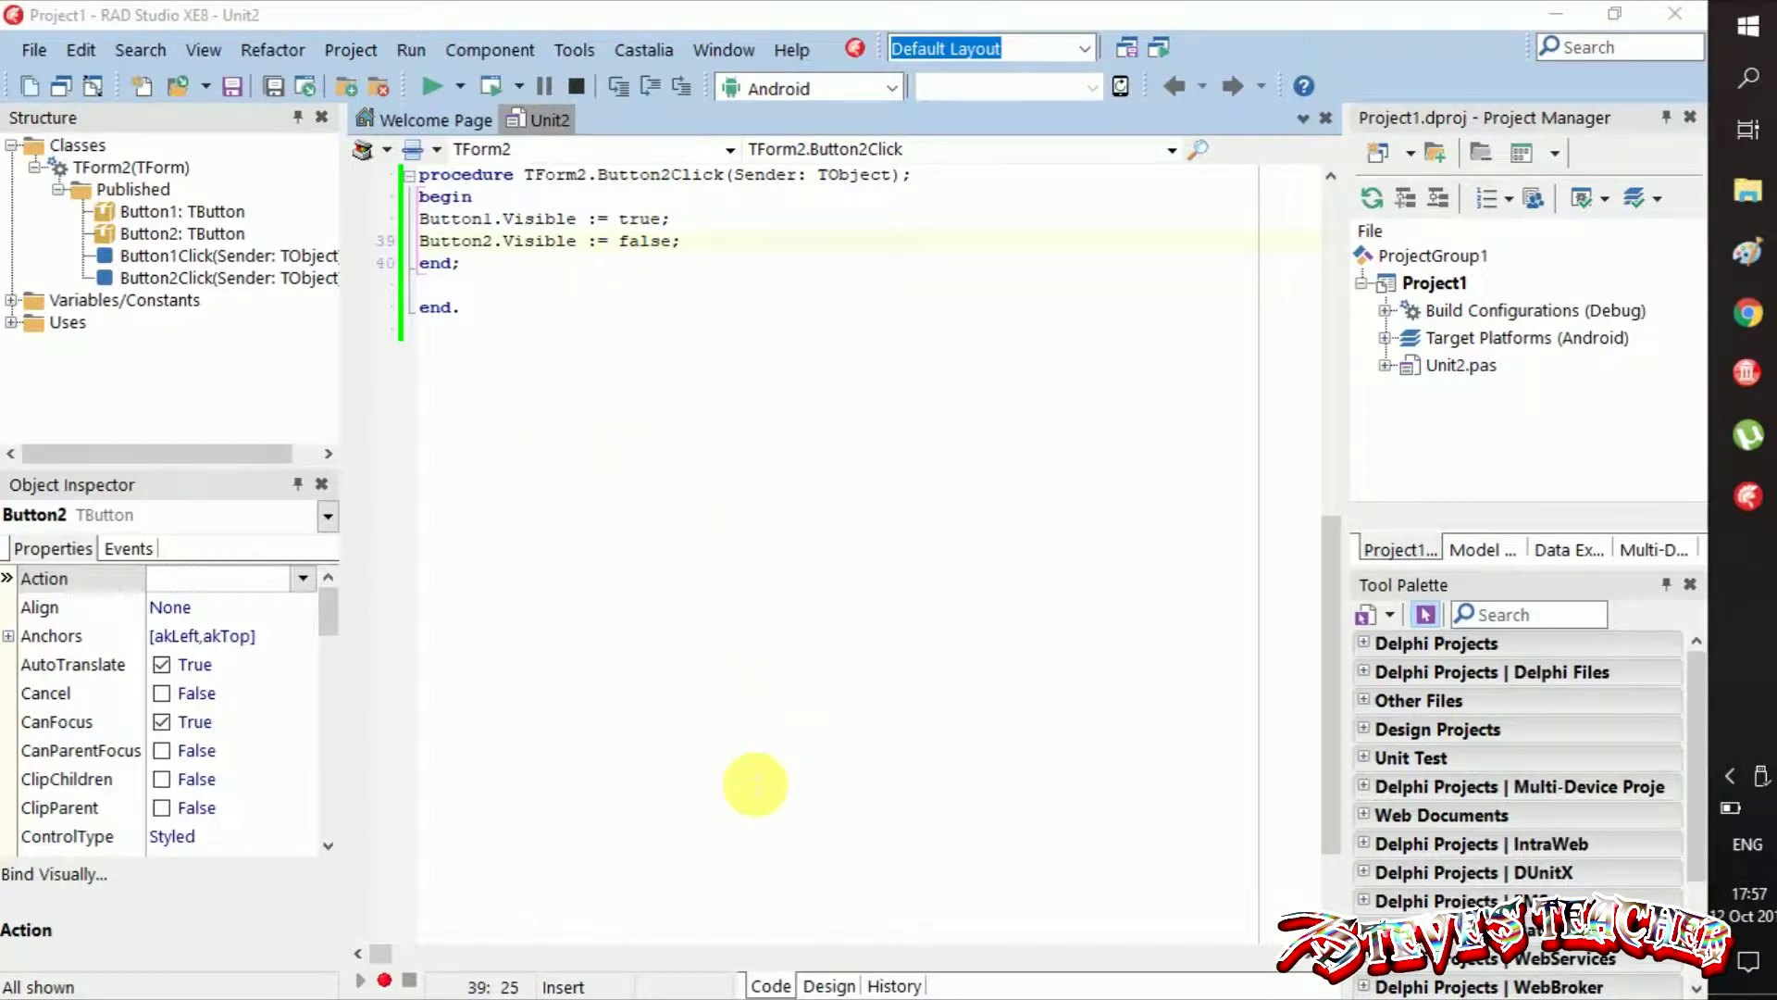
Switch from Button2's click code to the Android form designer with the Design tab
left_click(831, 984)
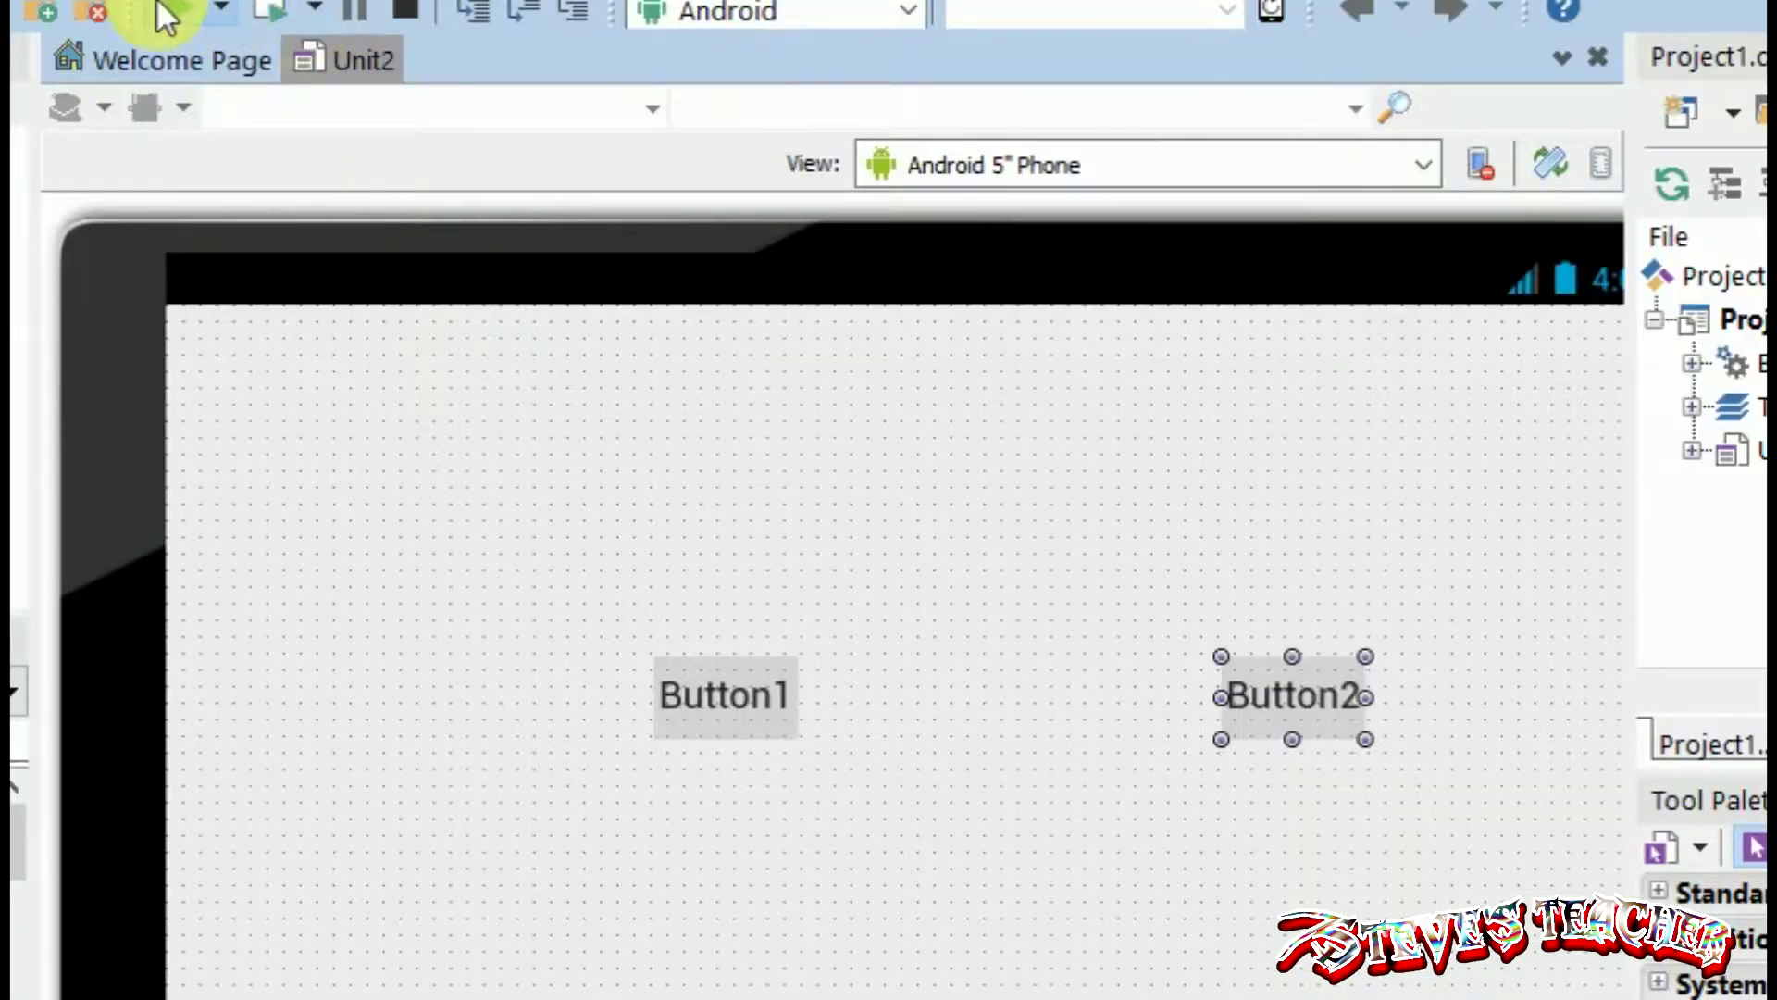
Run Project1 for Android, dismiss the no-device error, and deselect Button2 on the form
left_click(430, 86)
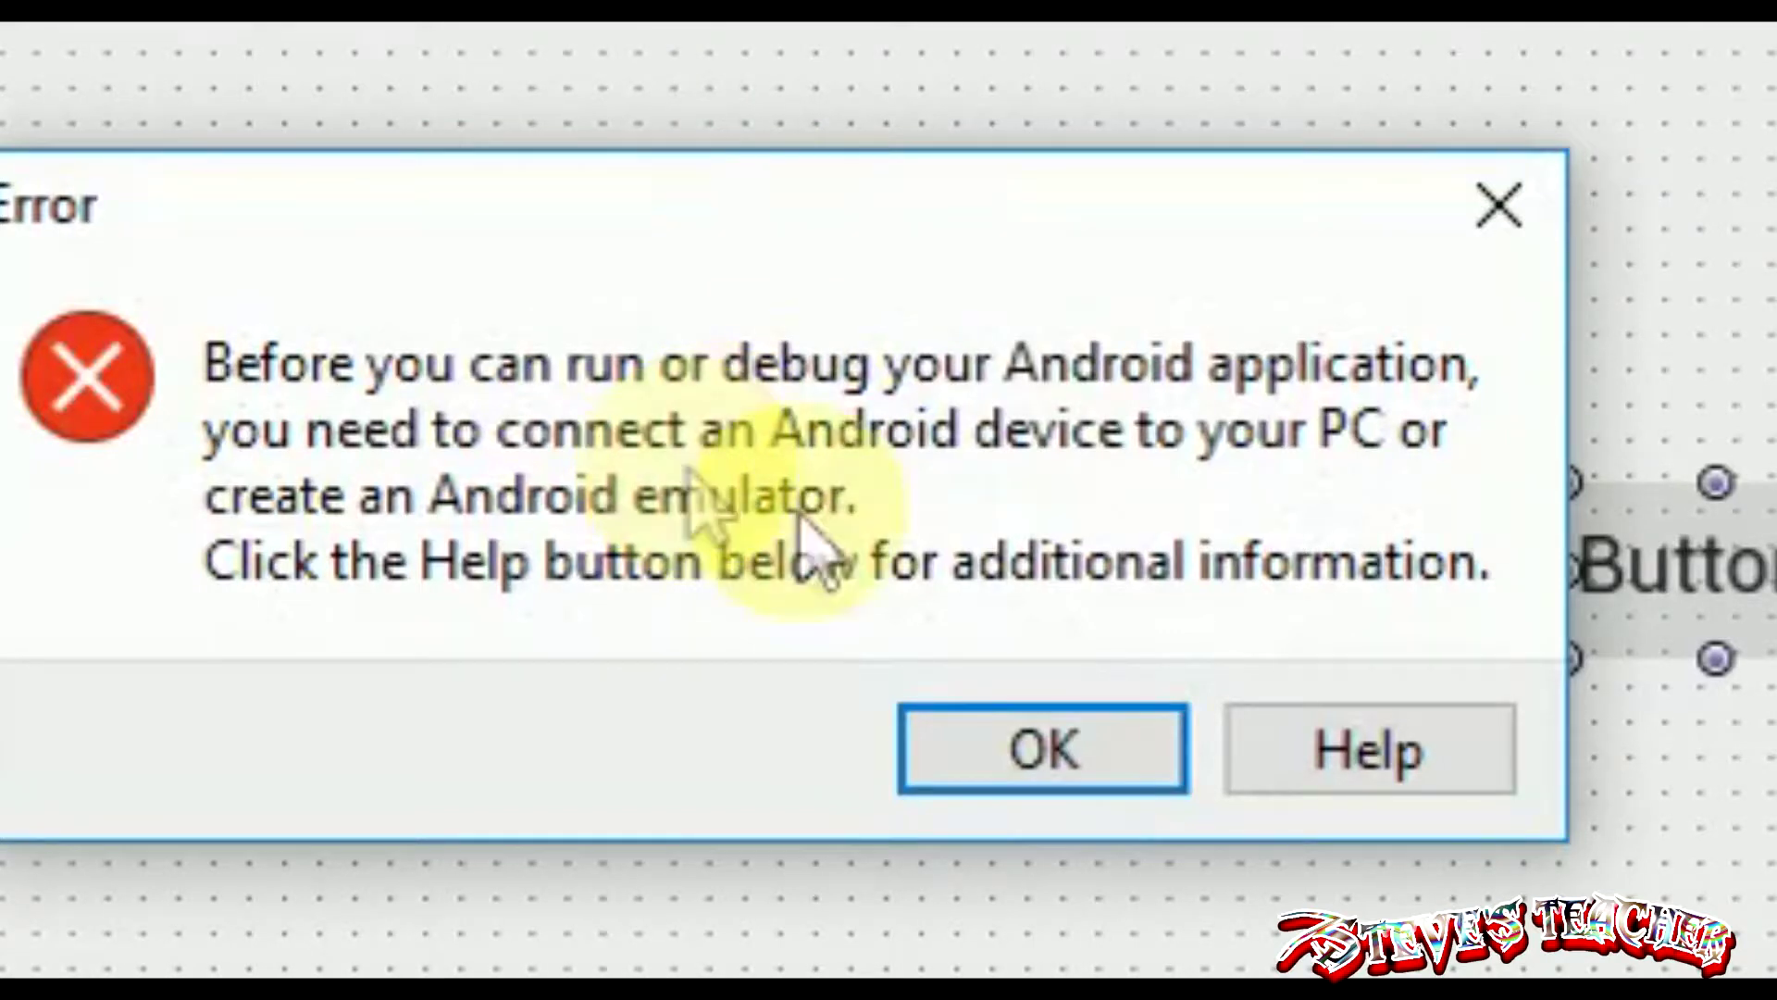
left_click(1091, 736)
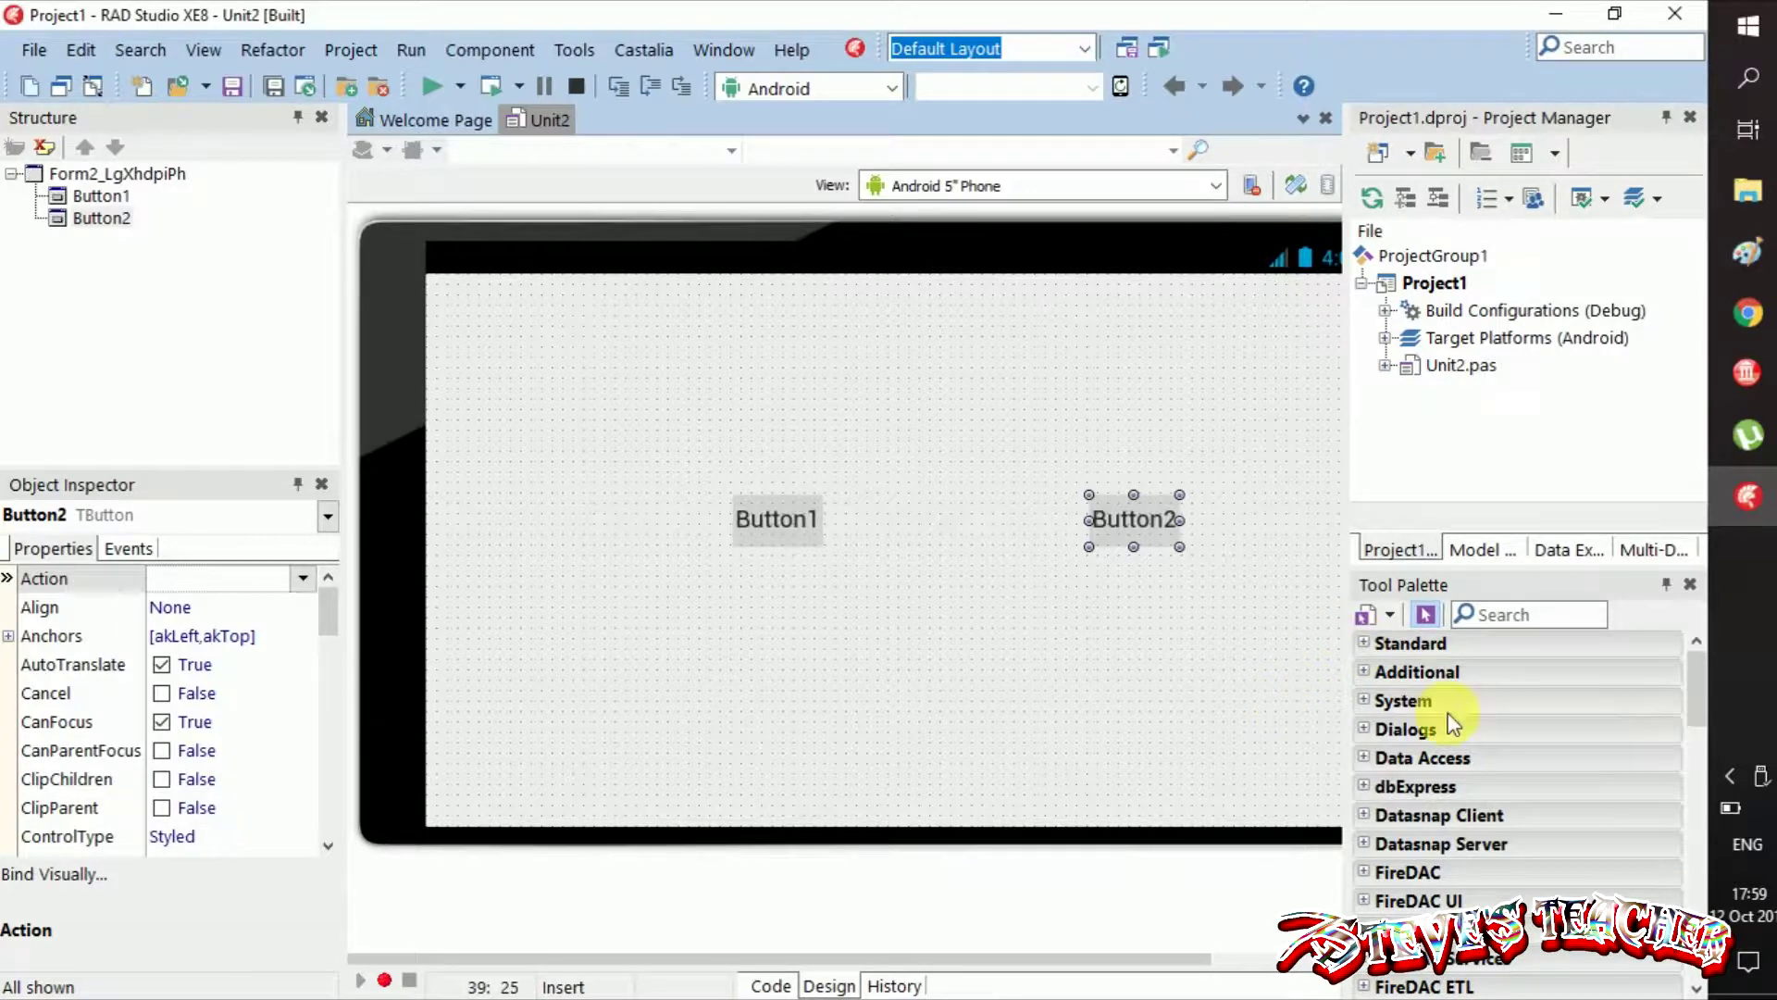
left_click(1725, 777)
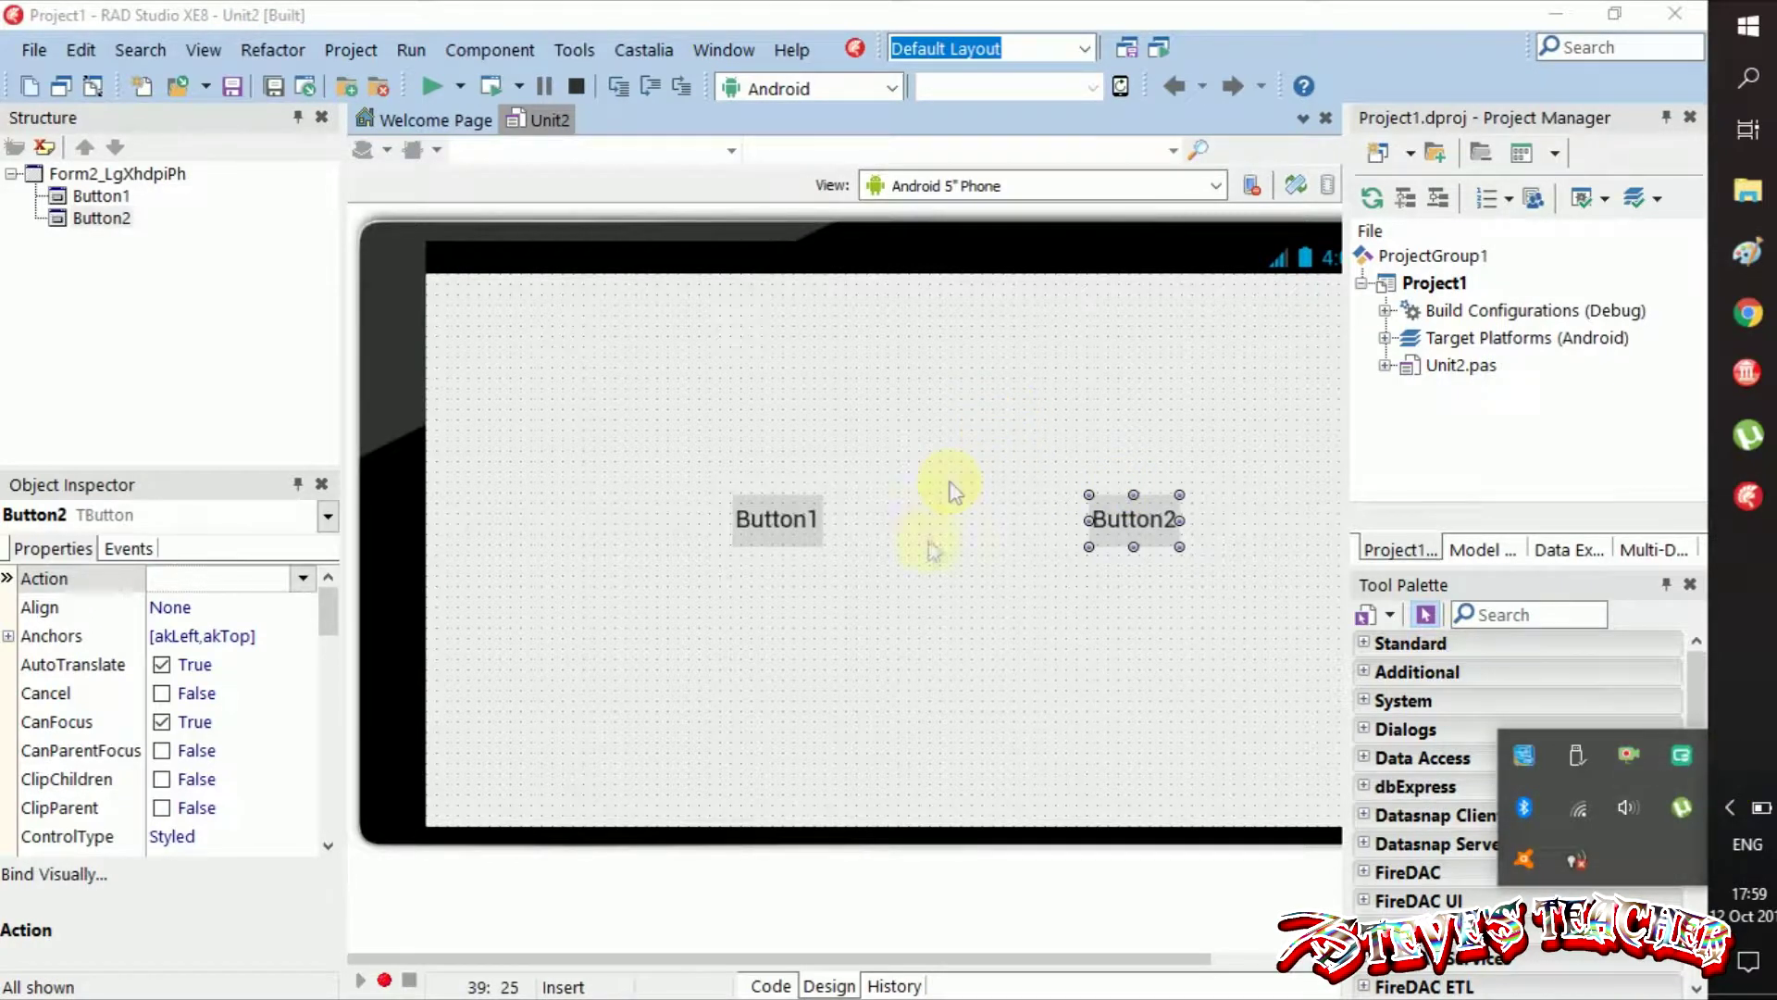
left_click(968, 607)
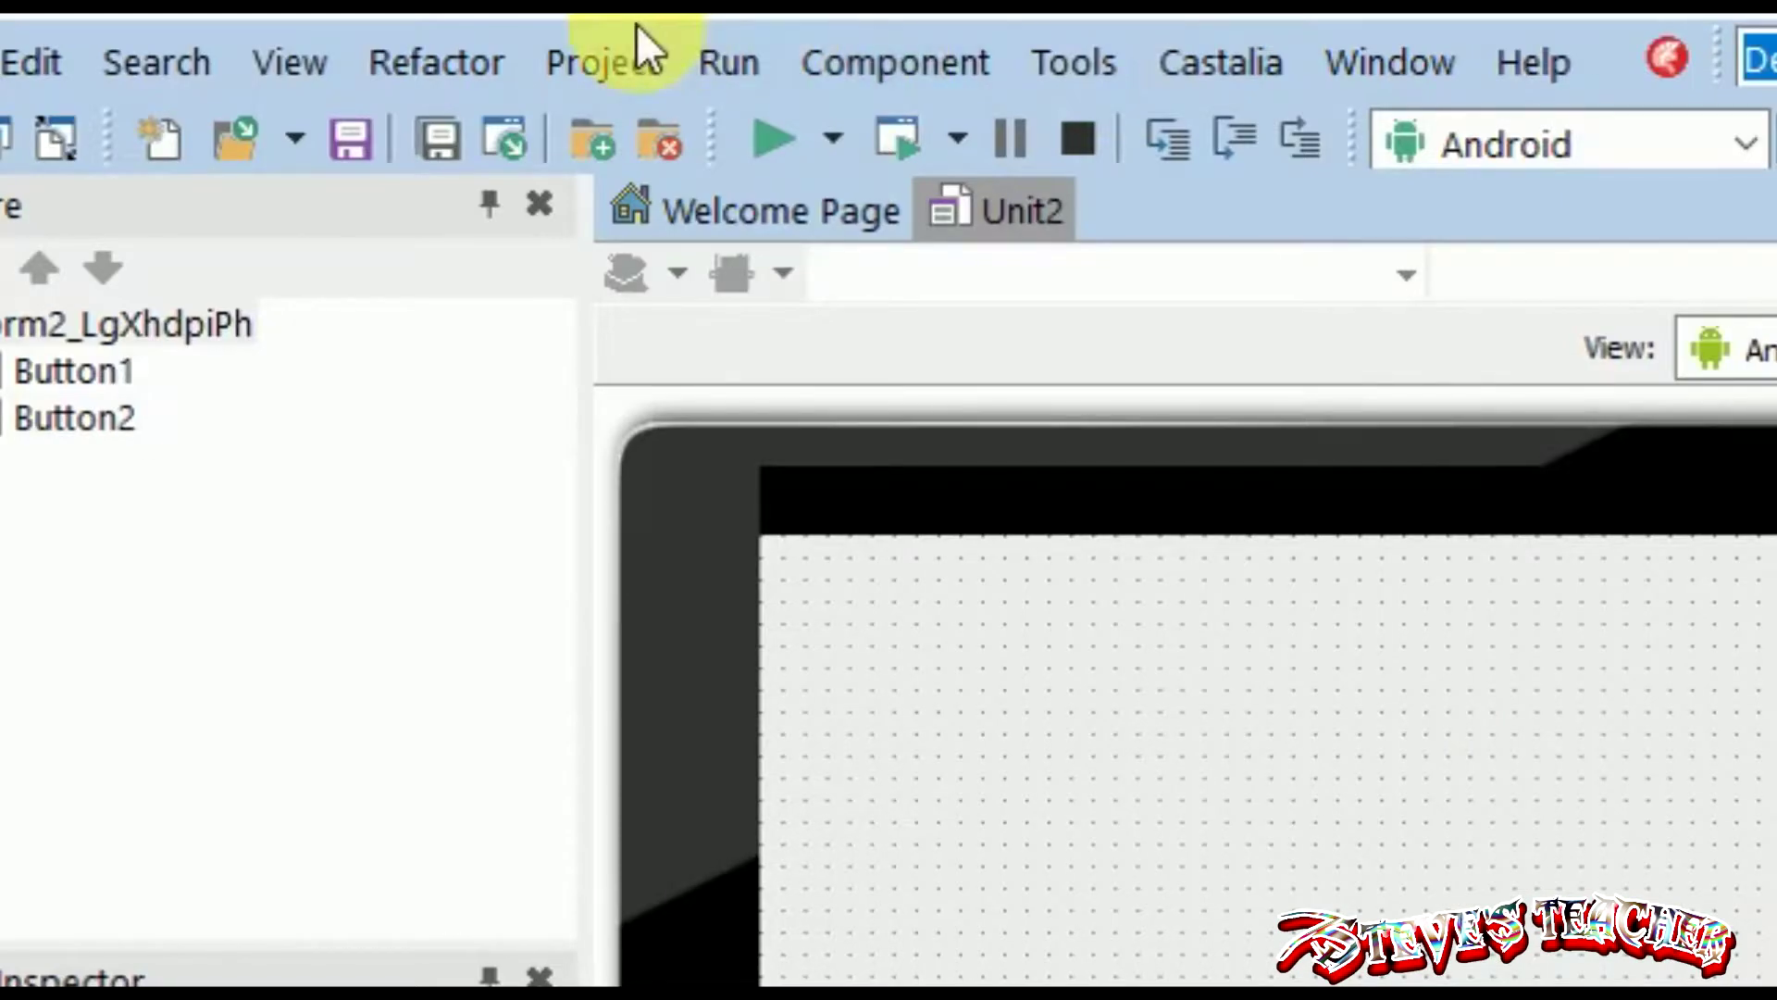
Run Compile All Projects, then Build All Projects for the Android target
left_click(639, 52)
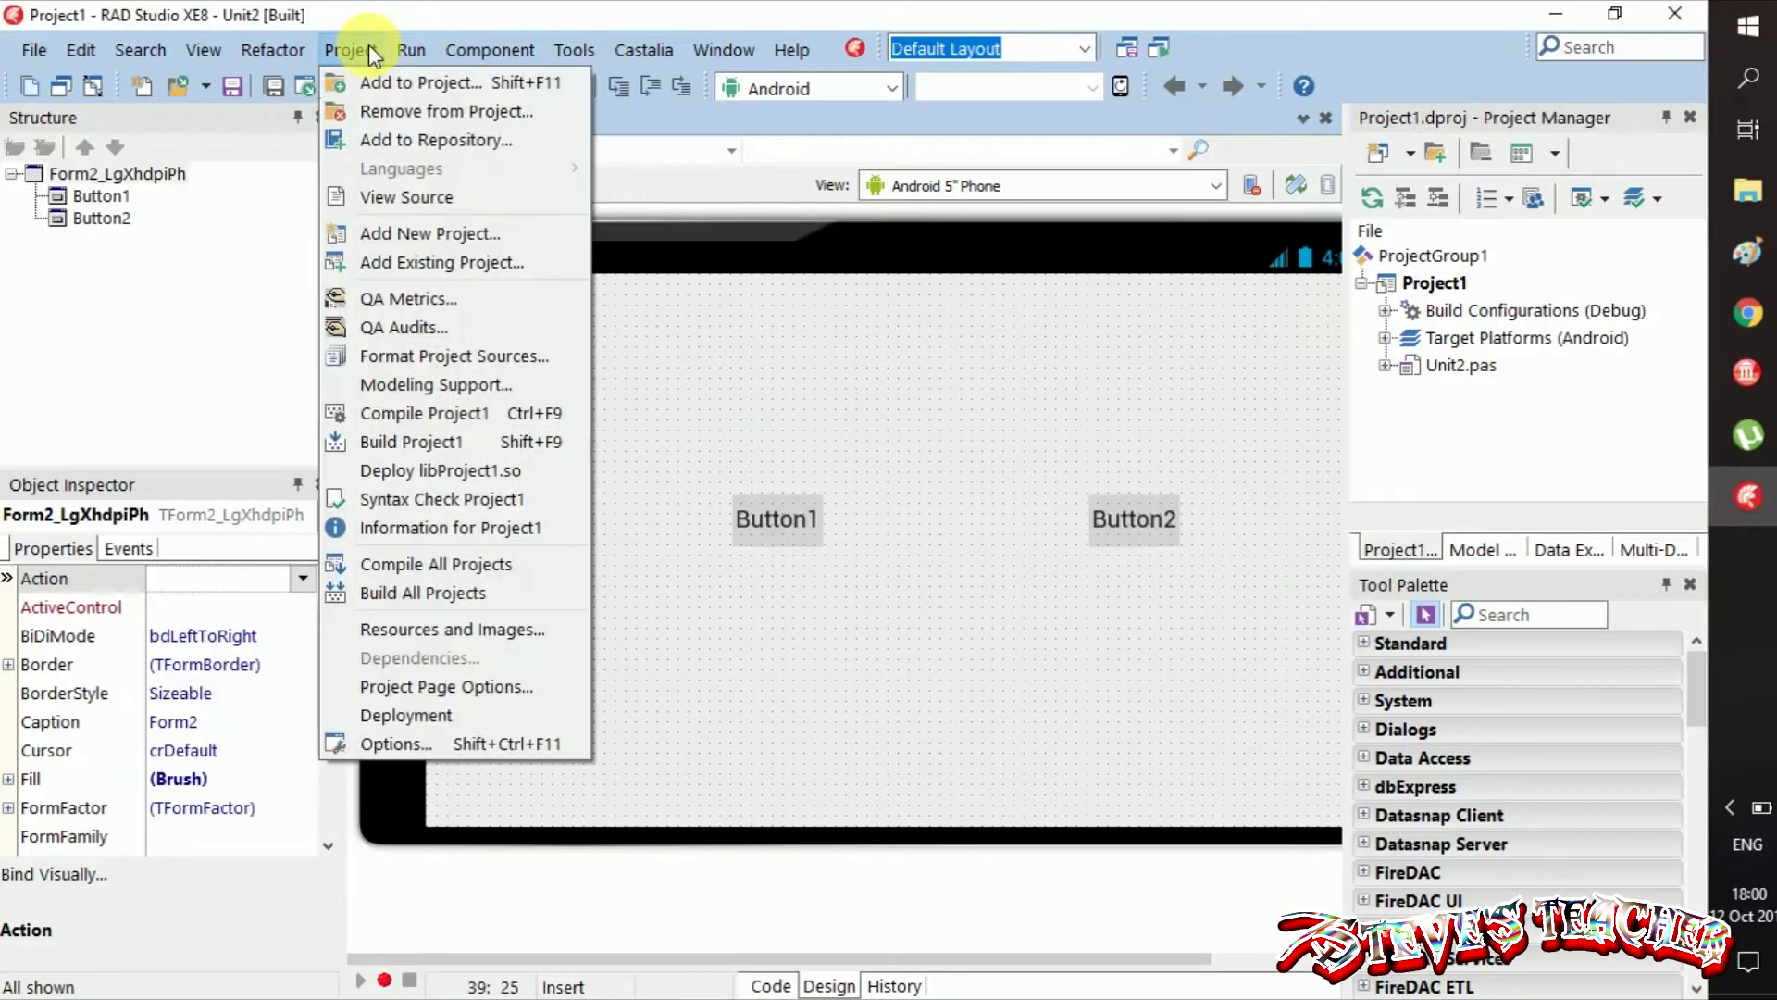
left_click(437, 563)
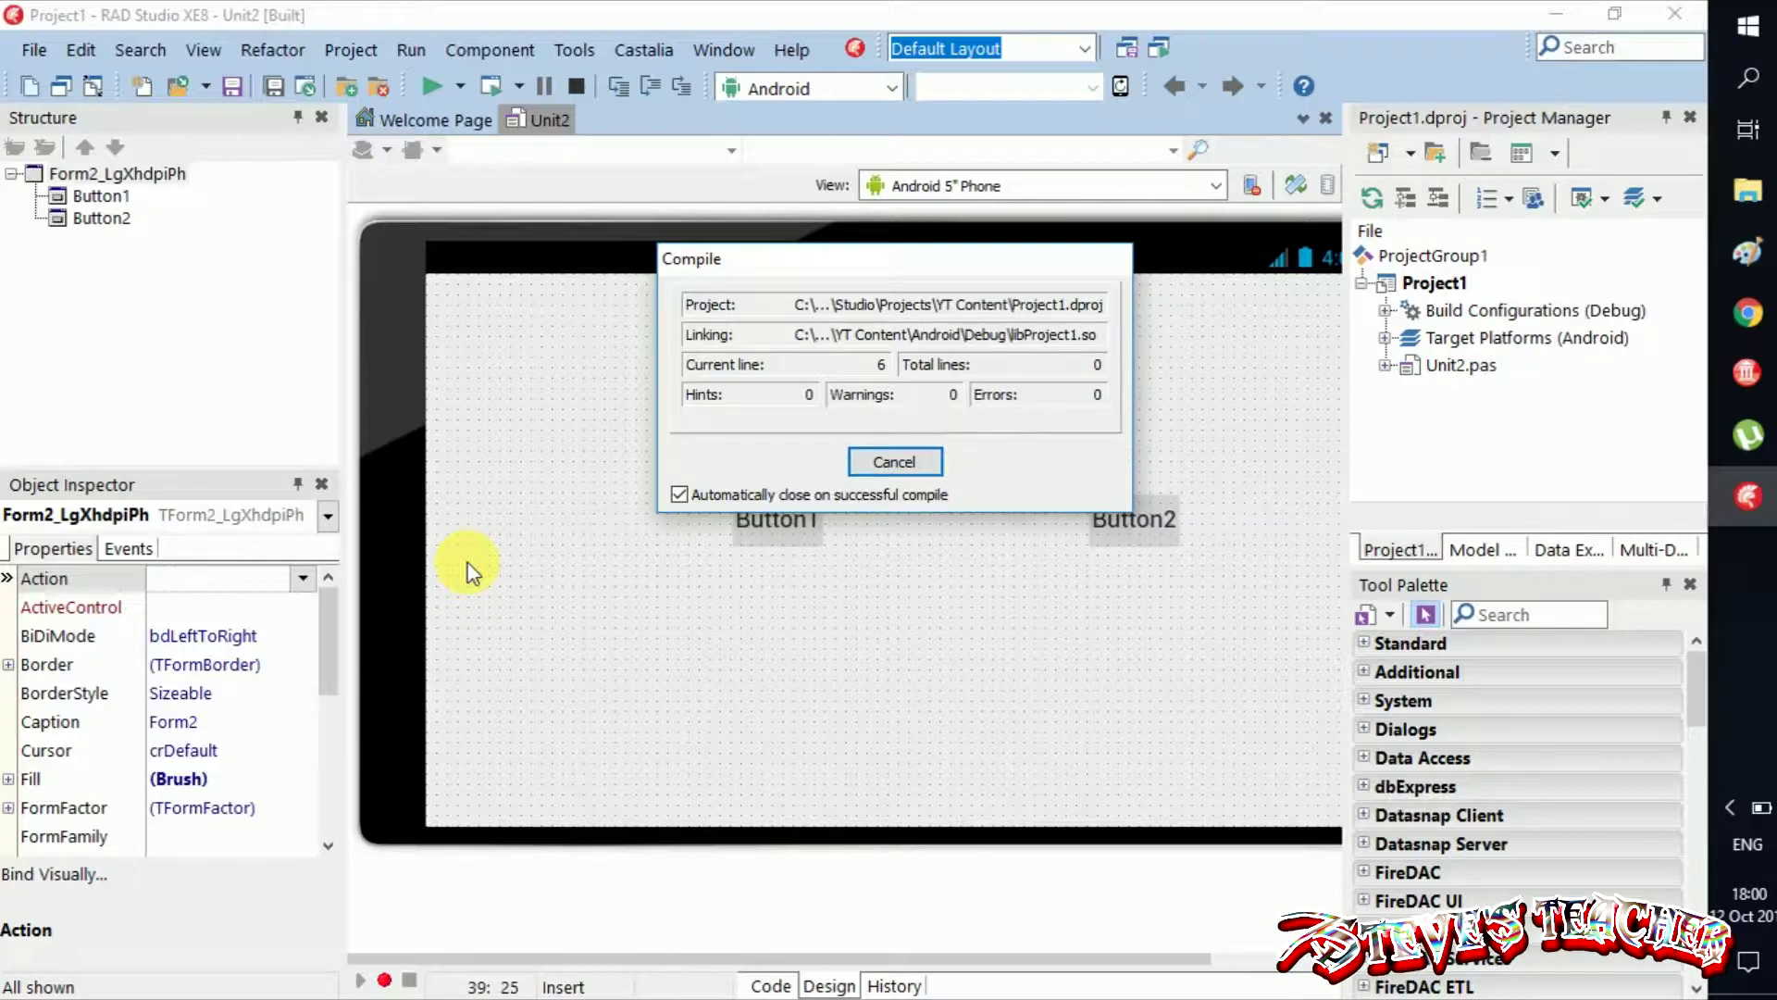
left_click(350, 49)
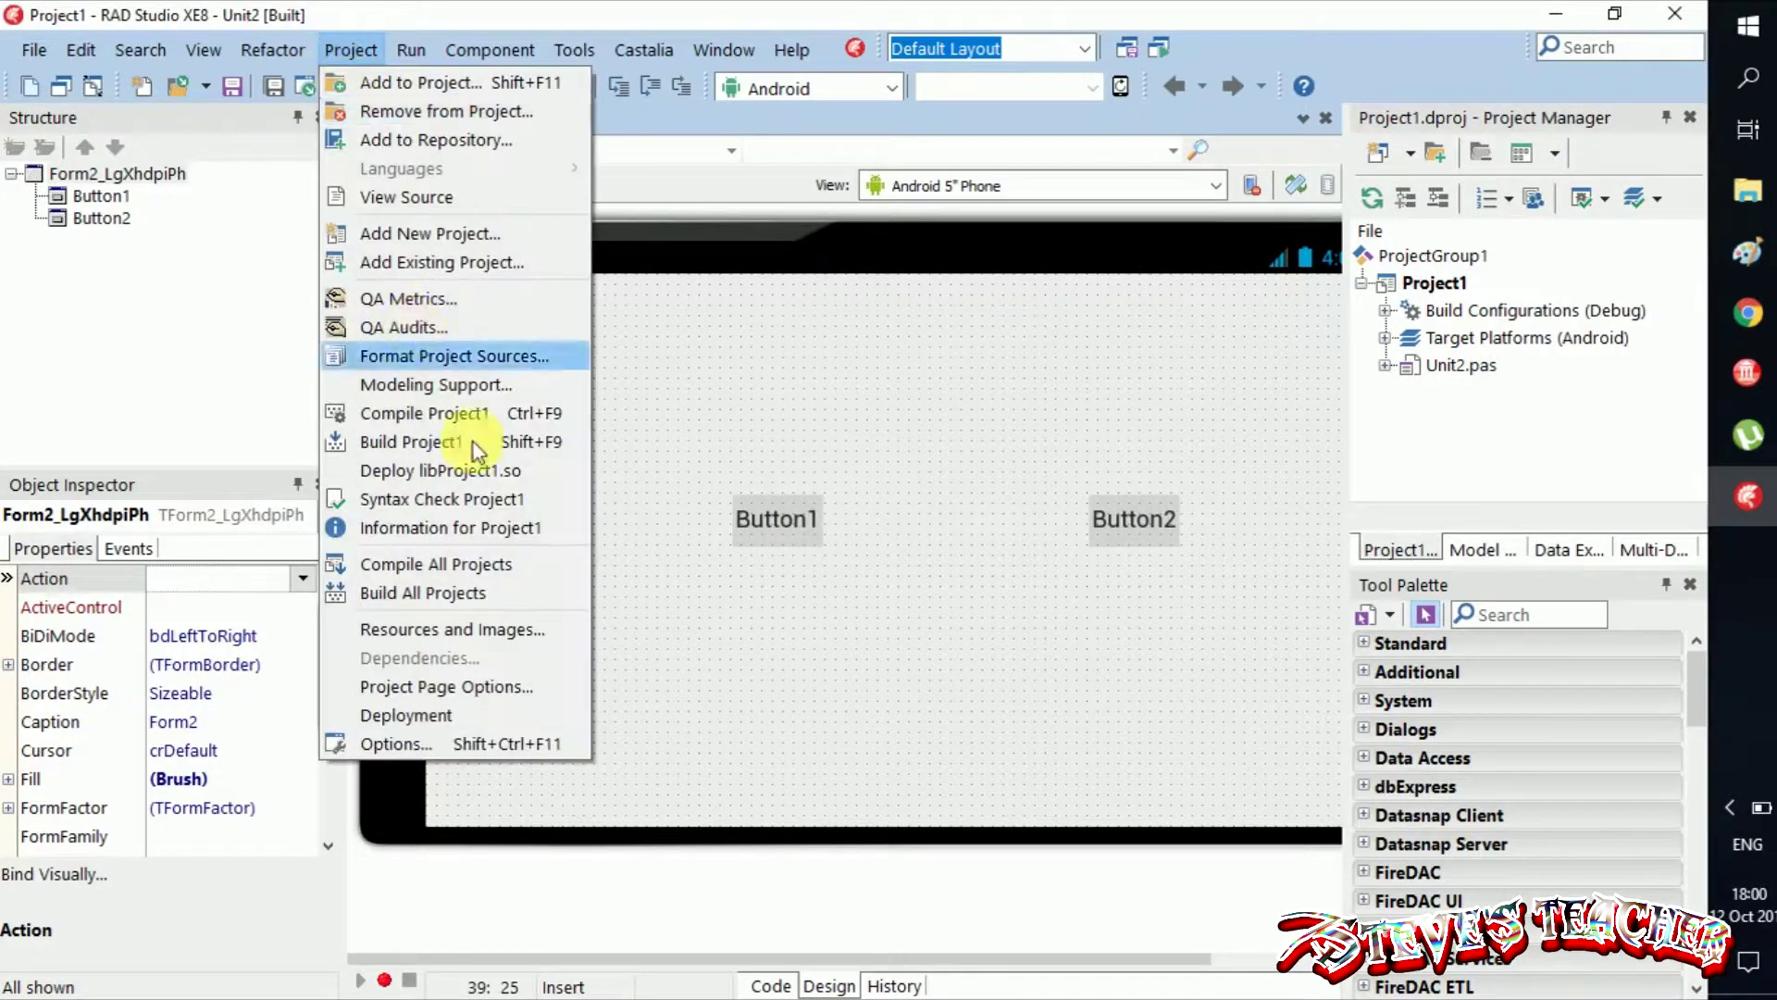
left_click(448, 595)
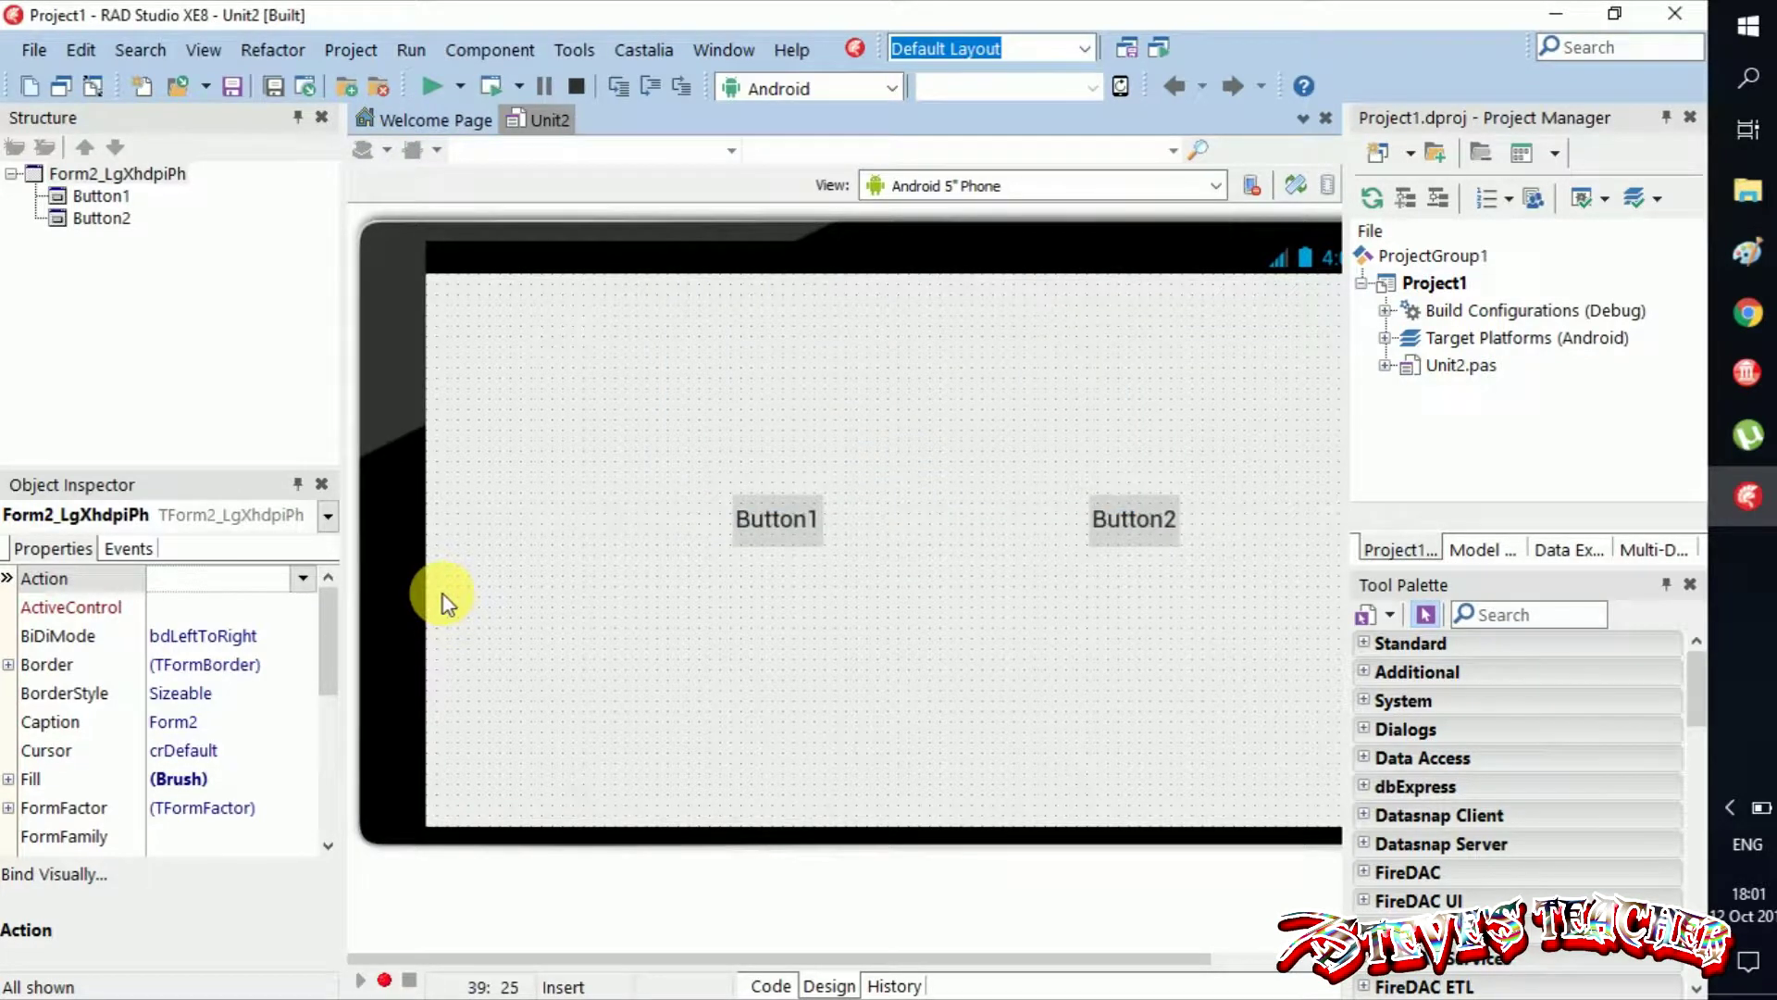
Deploy libProject1.so, then close RAD Studio and bring up File Explorer
left_click(350, 49)
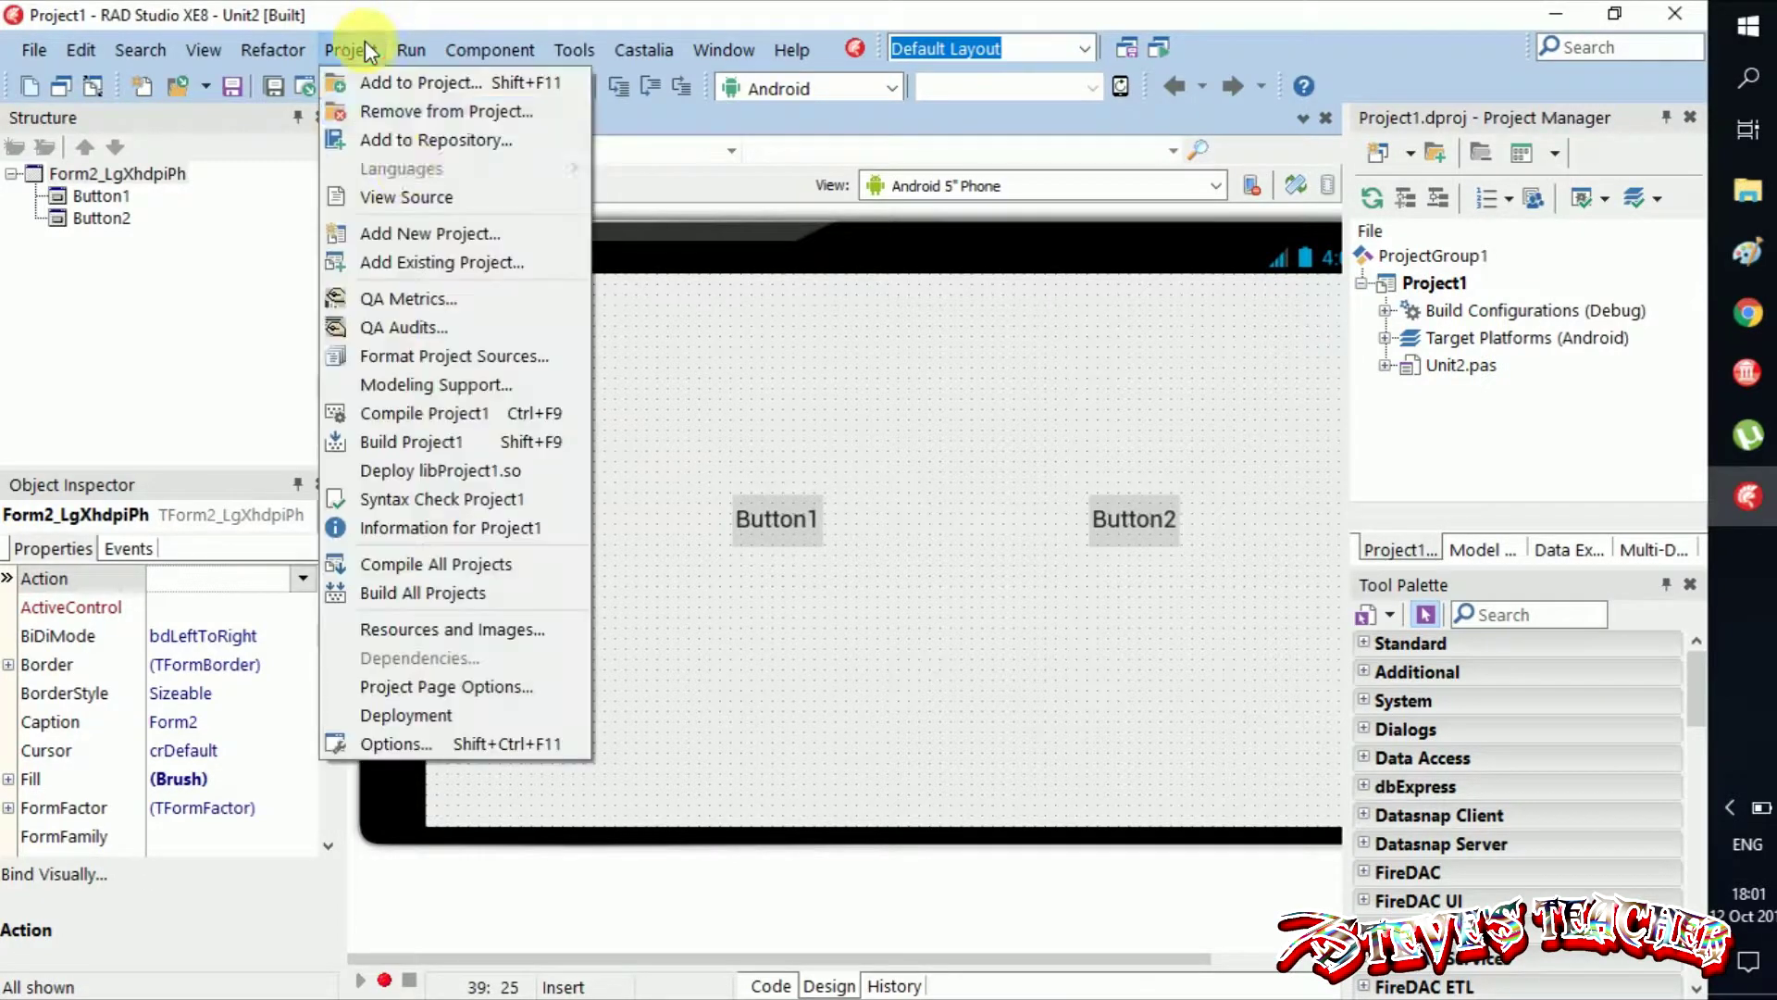
left_click(407, 477)
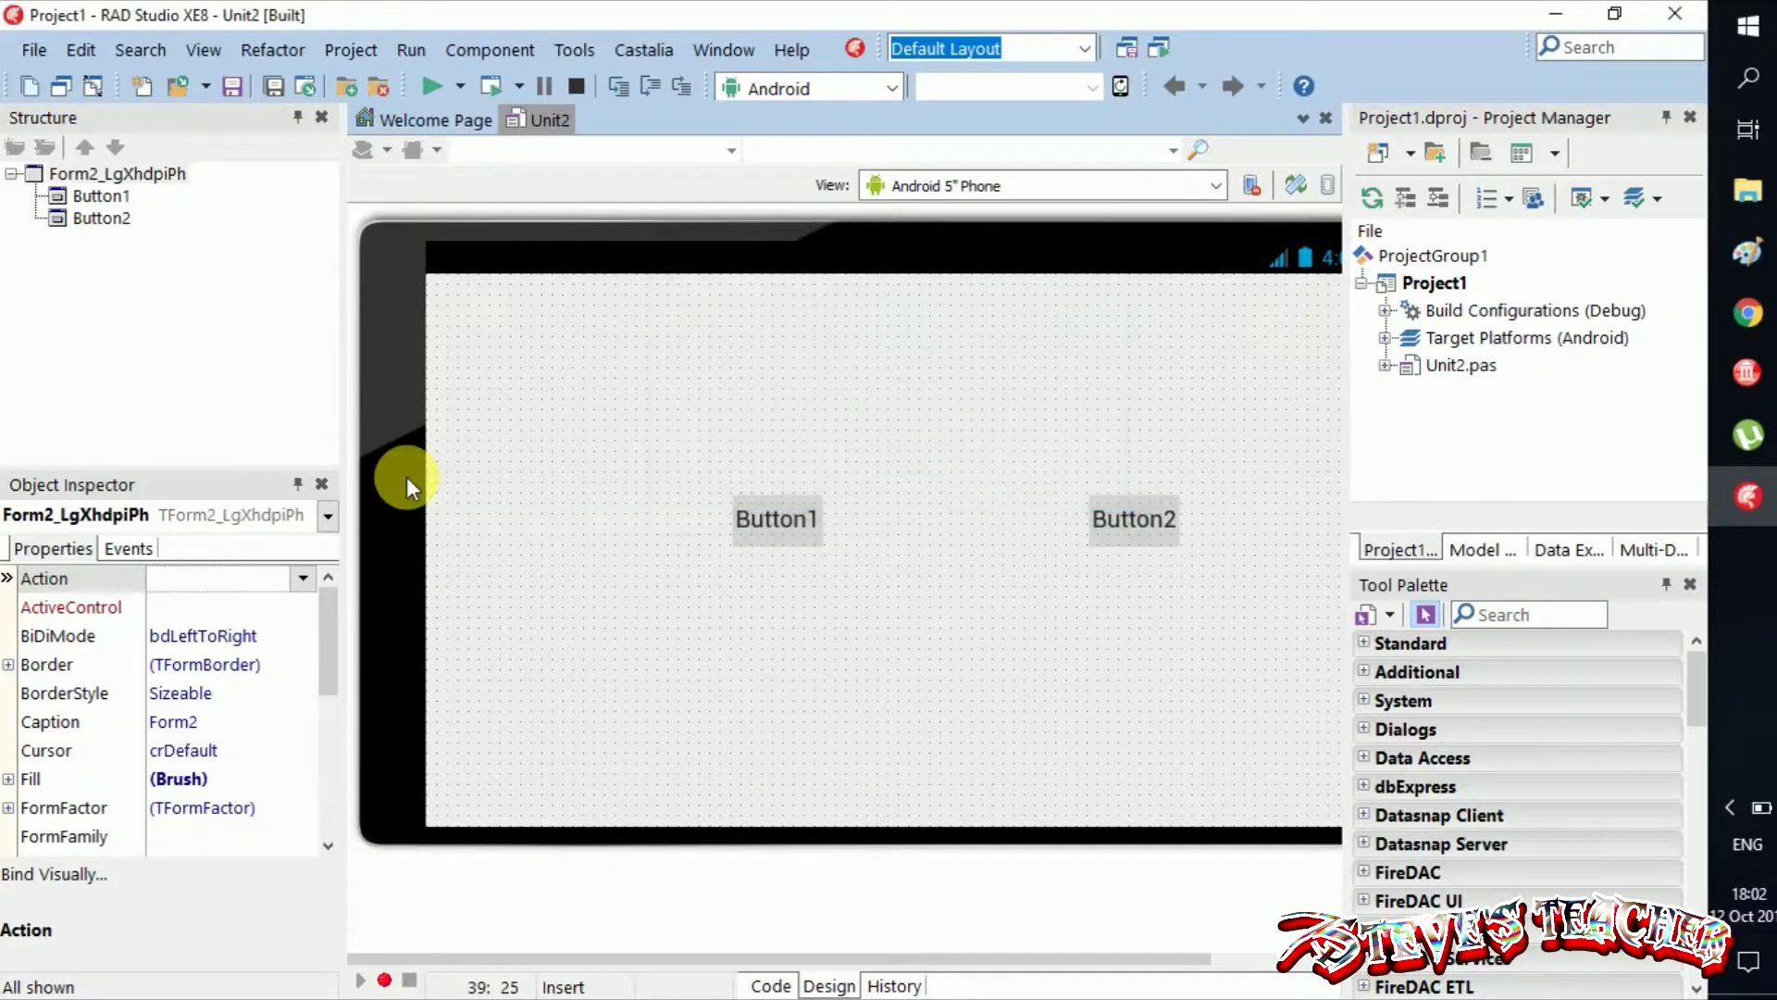
left_click(1675, 13)
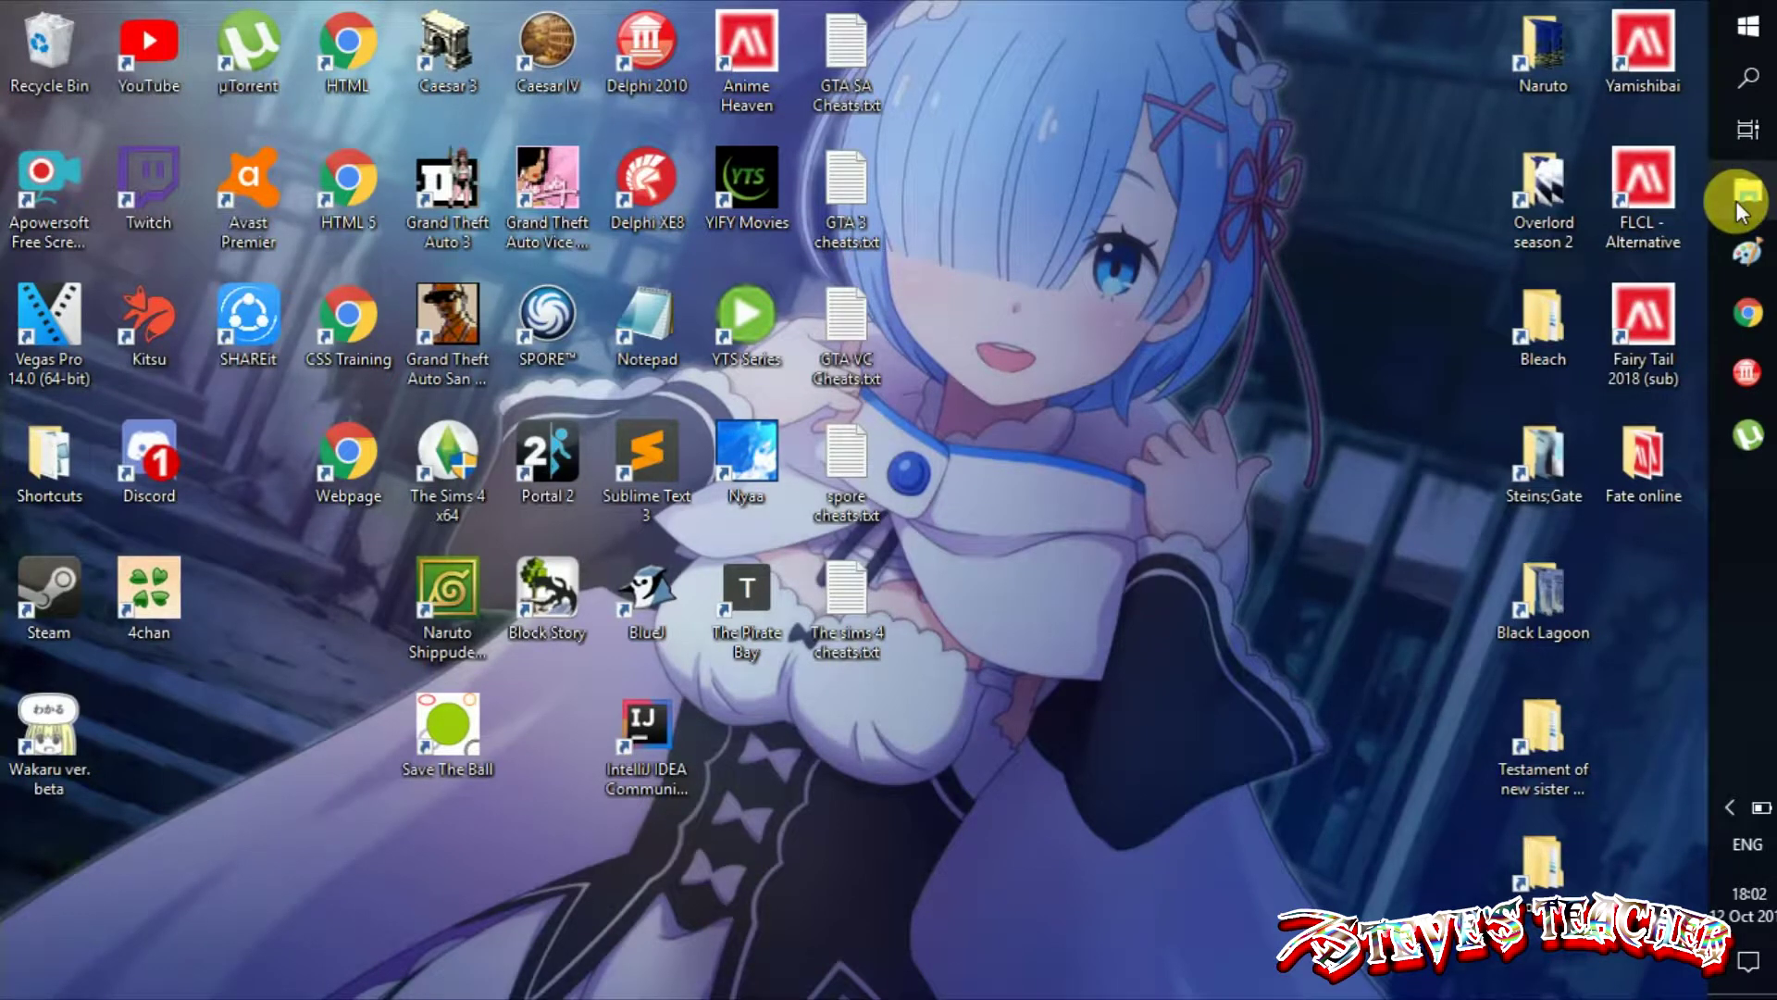
left_click(1738, 202)
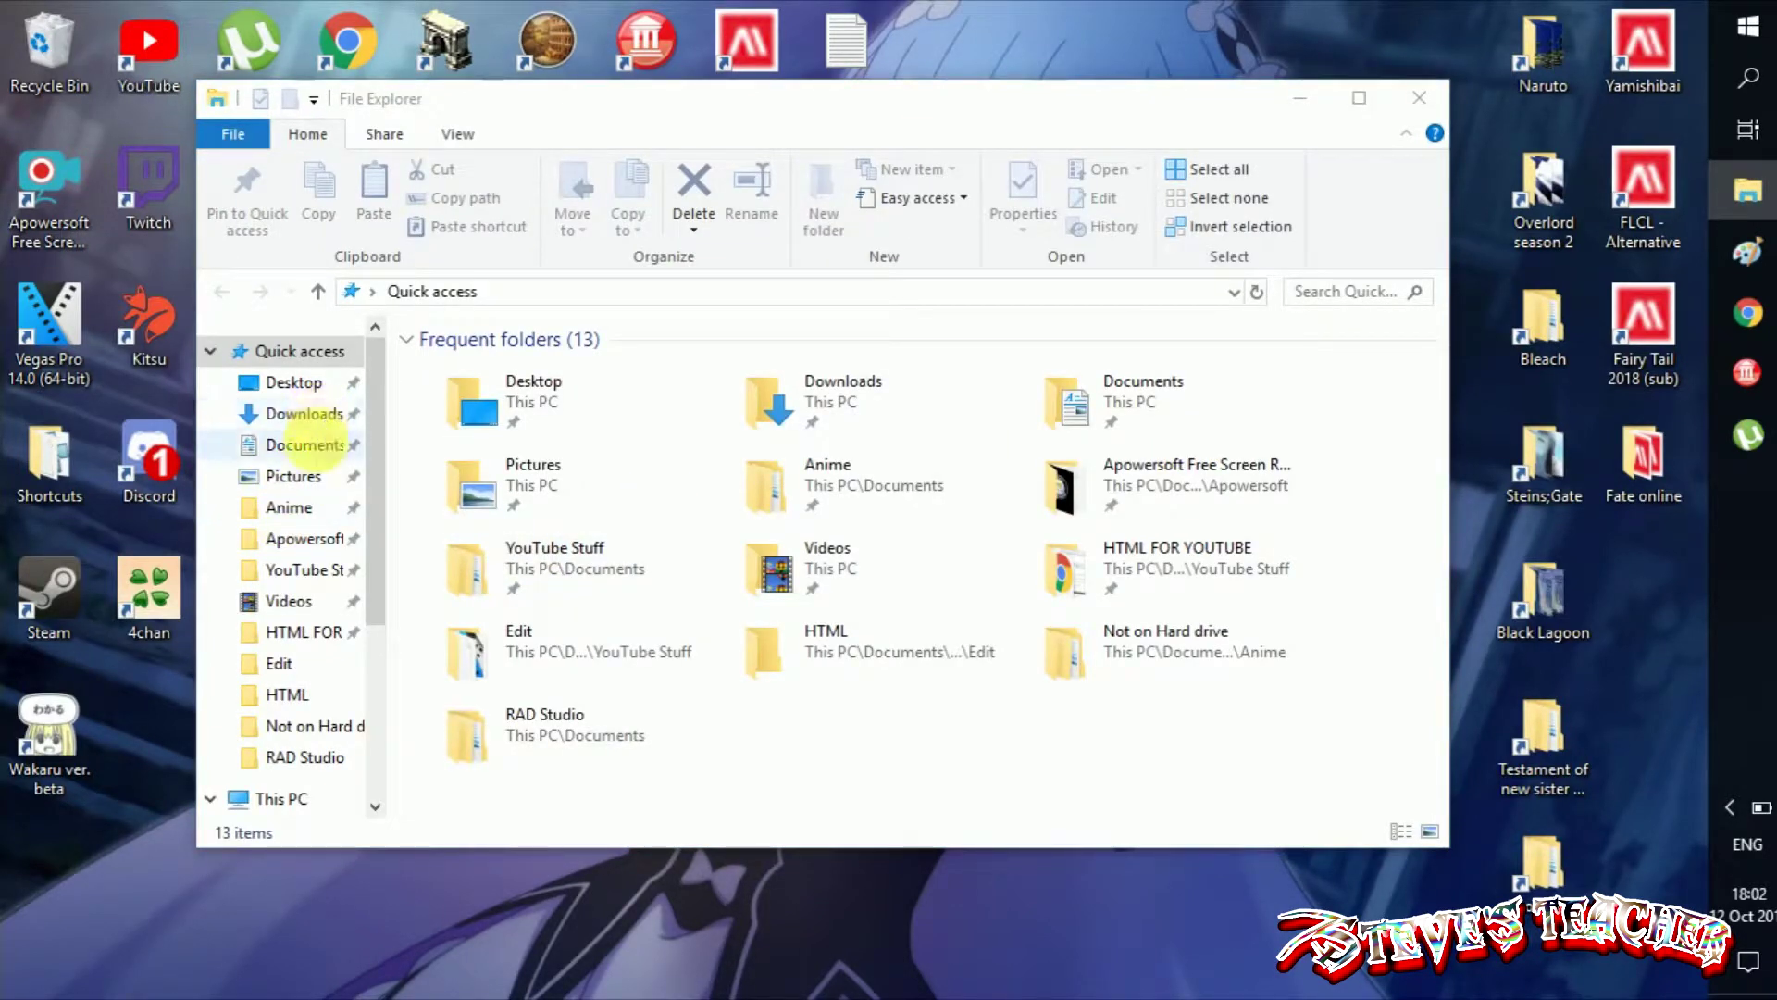
Close the File Explorer windows and show the hidden system tray icons
key("ctrl+n")
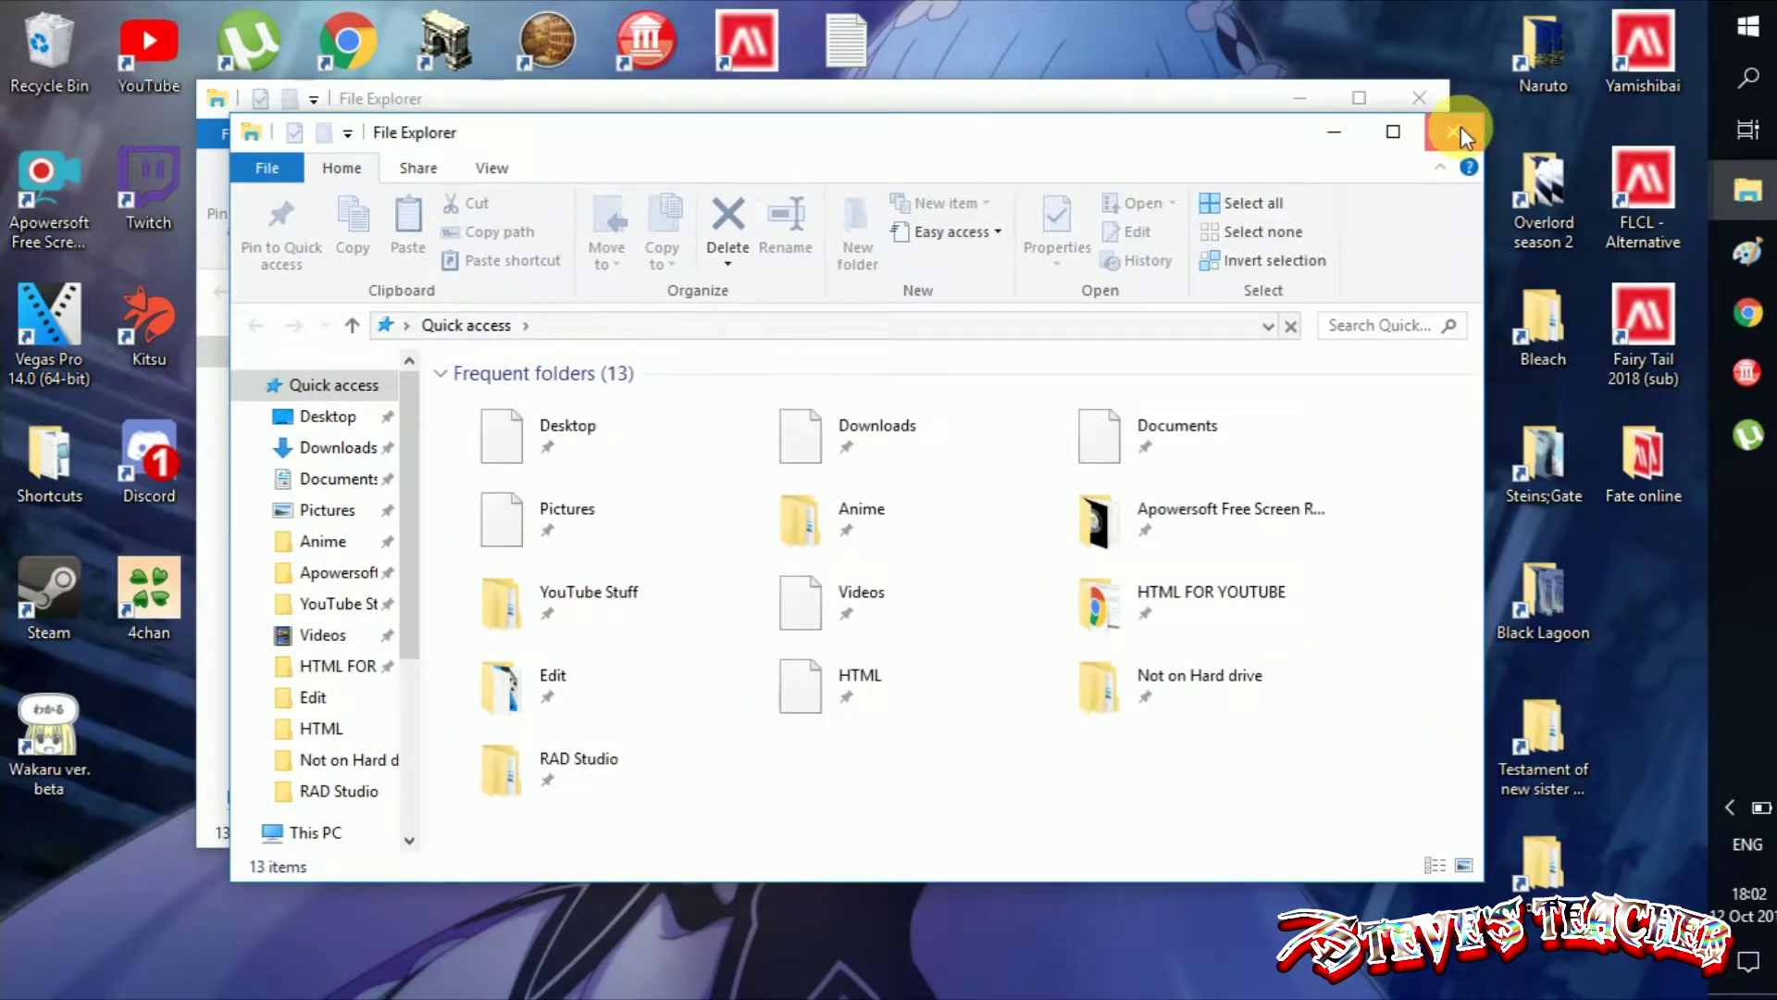
left_click(1461, 131)
left_click(1729, 808)
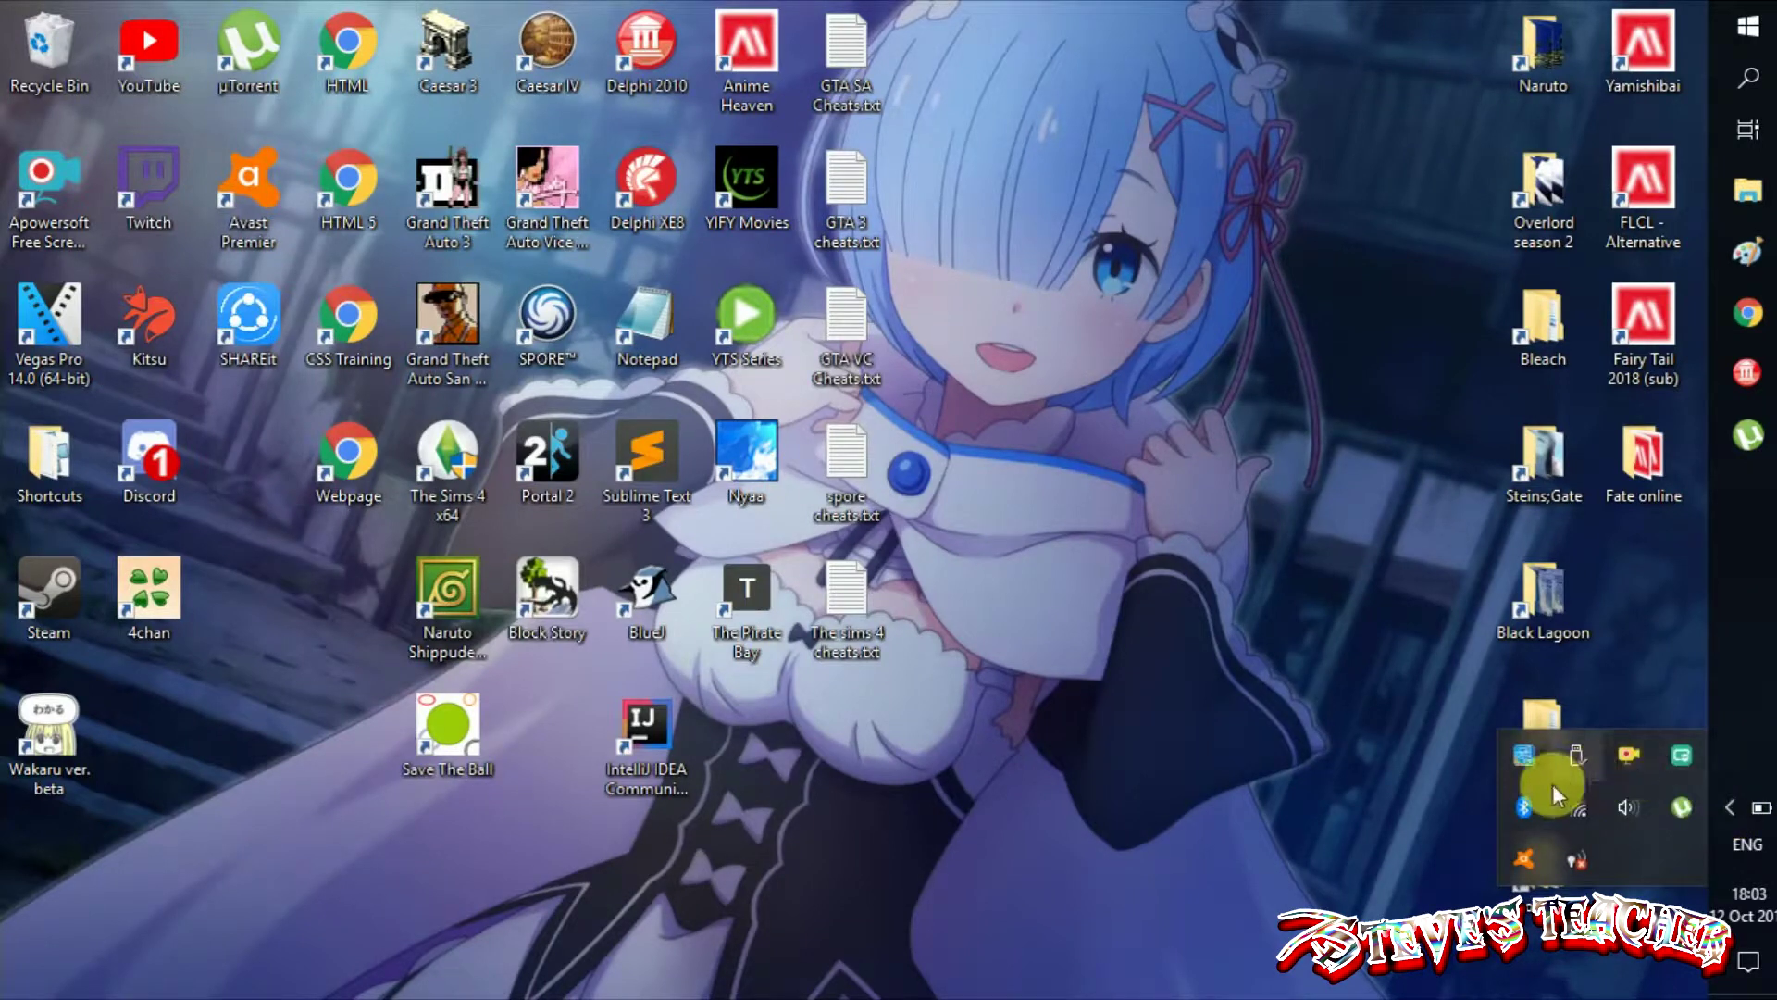
Start a Bluetooth file send from the tray icon with STYLO S61 as the destination
right_click(1515, 816)
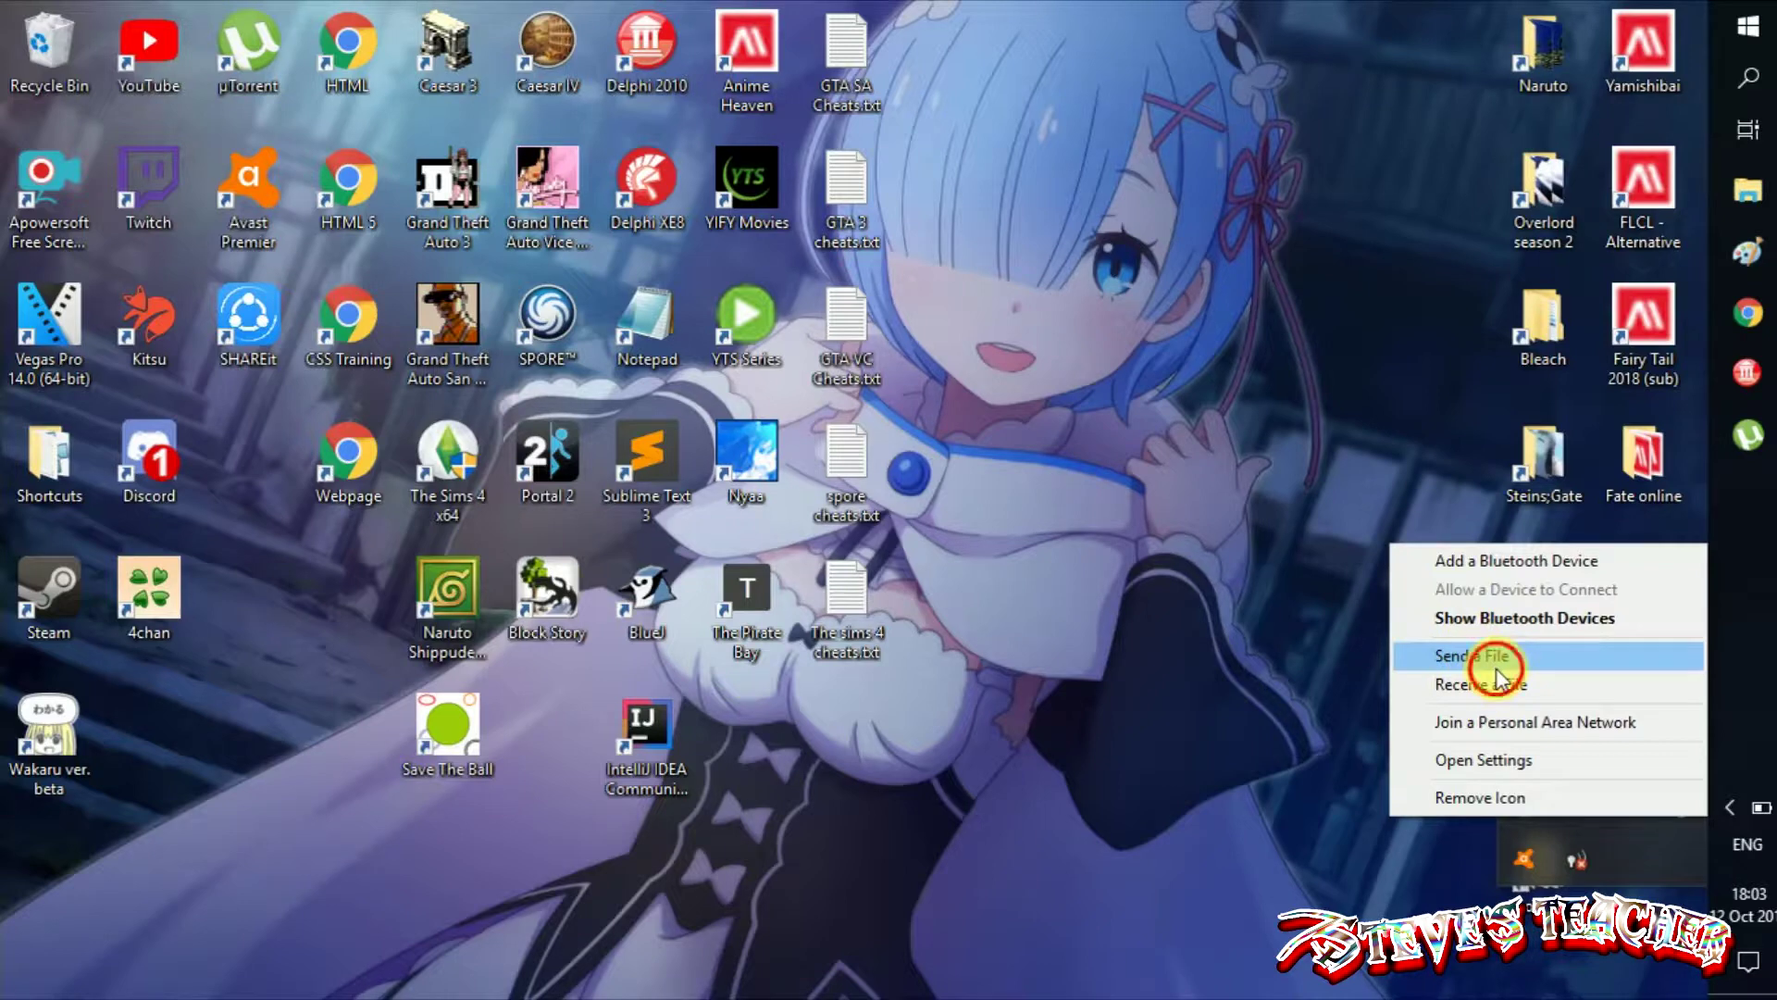
left_click(1472, 656)
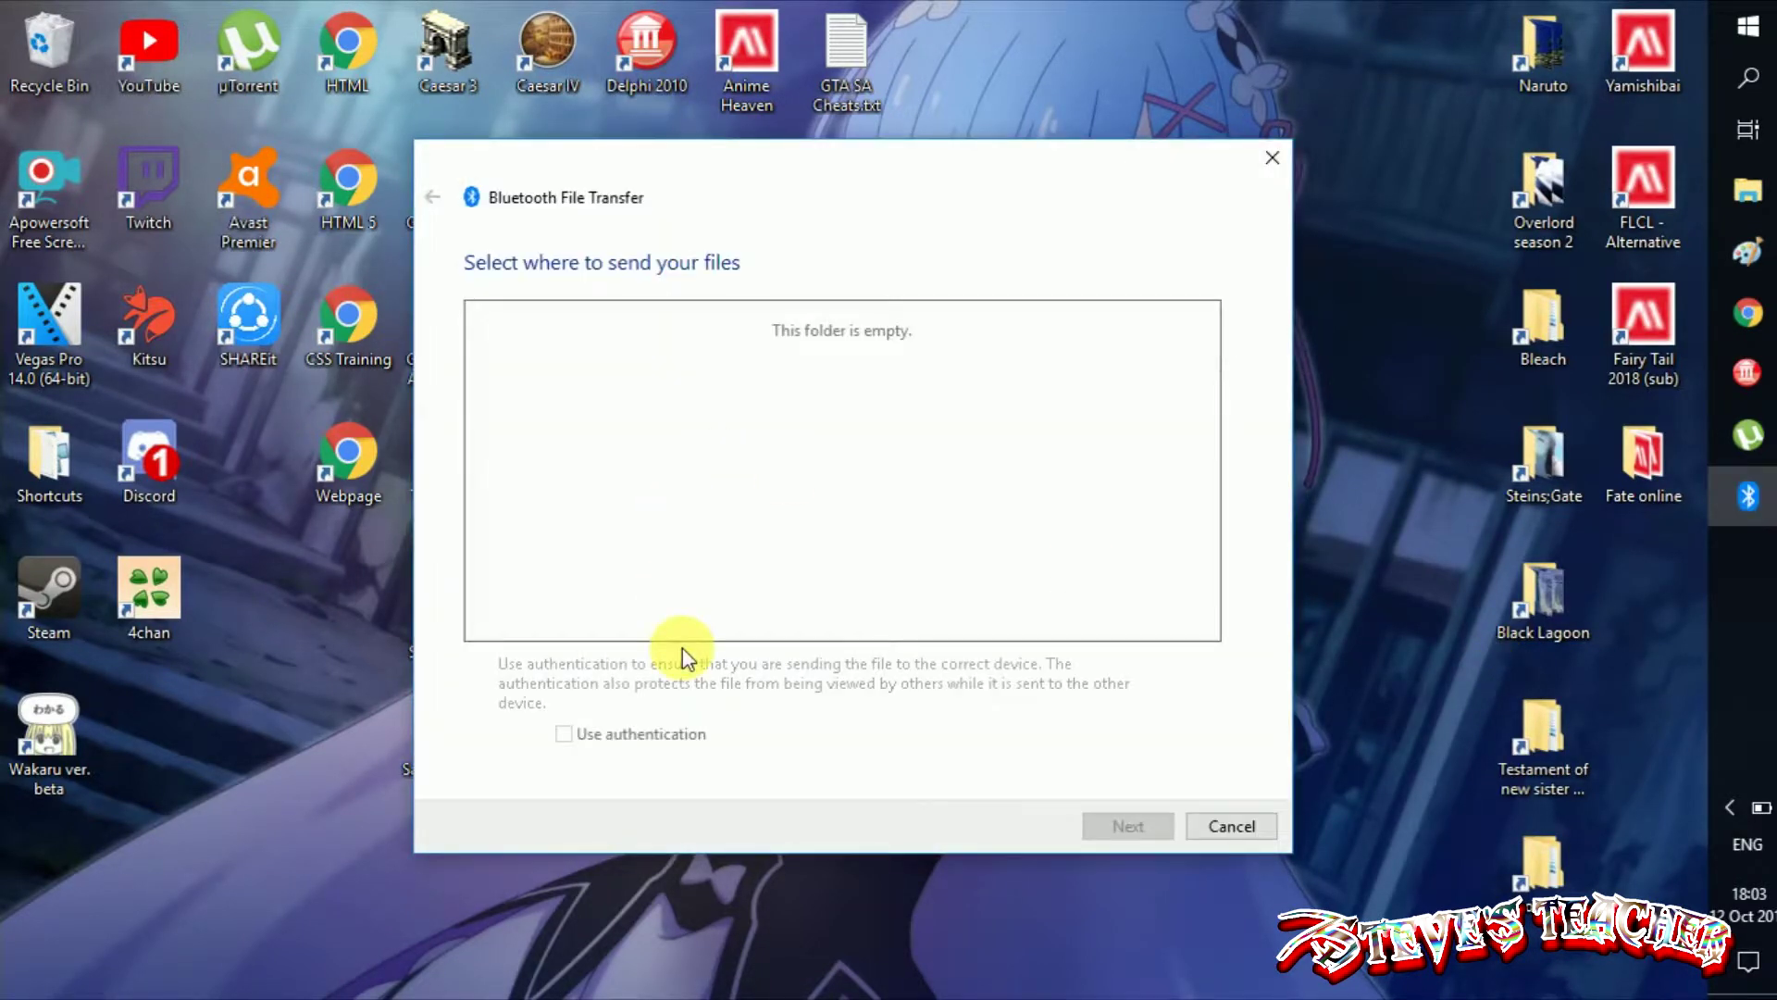
left_click(959, 361)
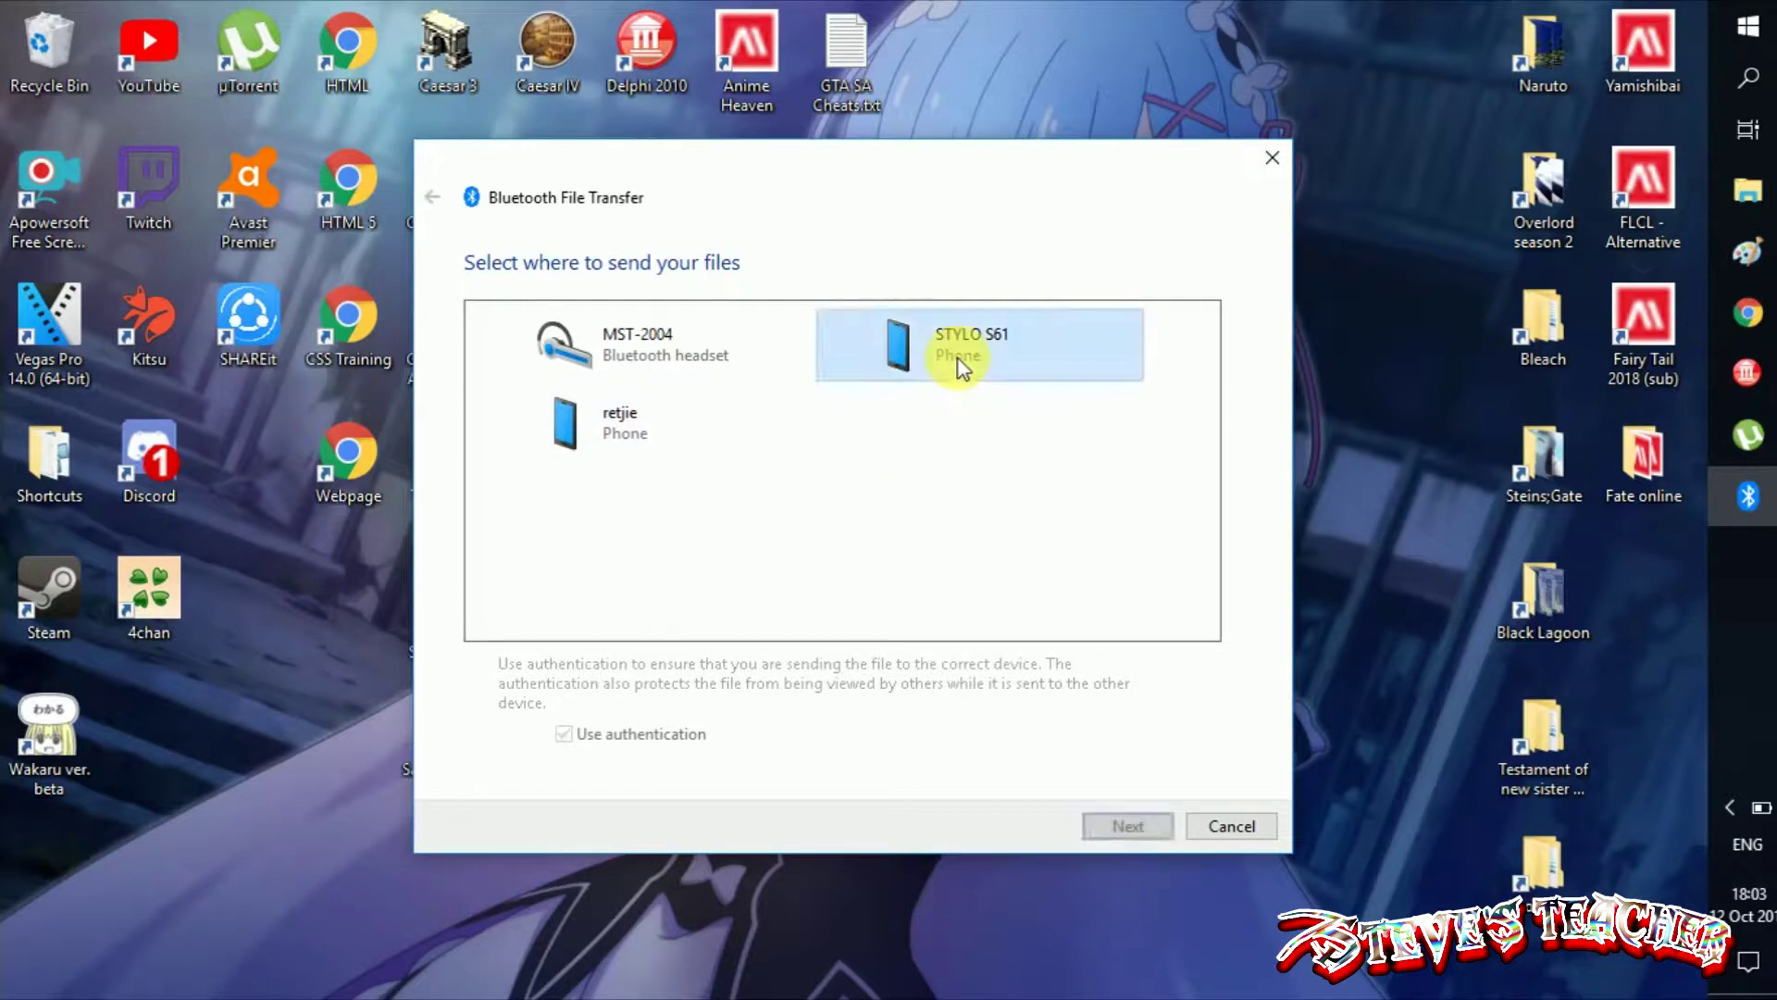
left_click(1126, 825)
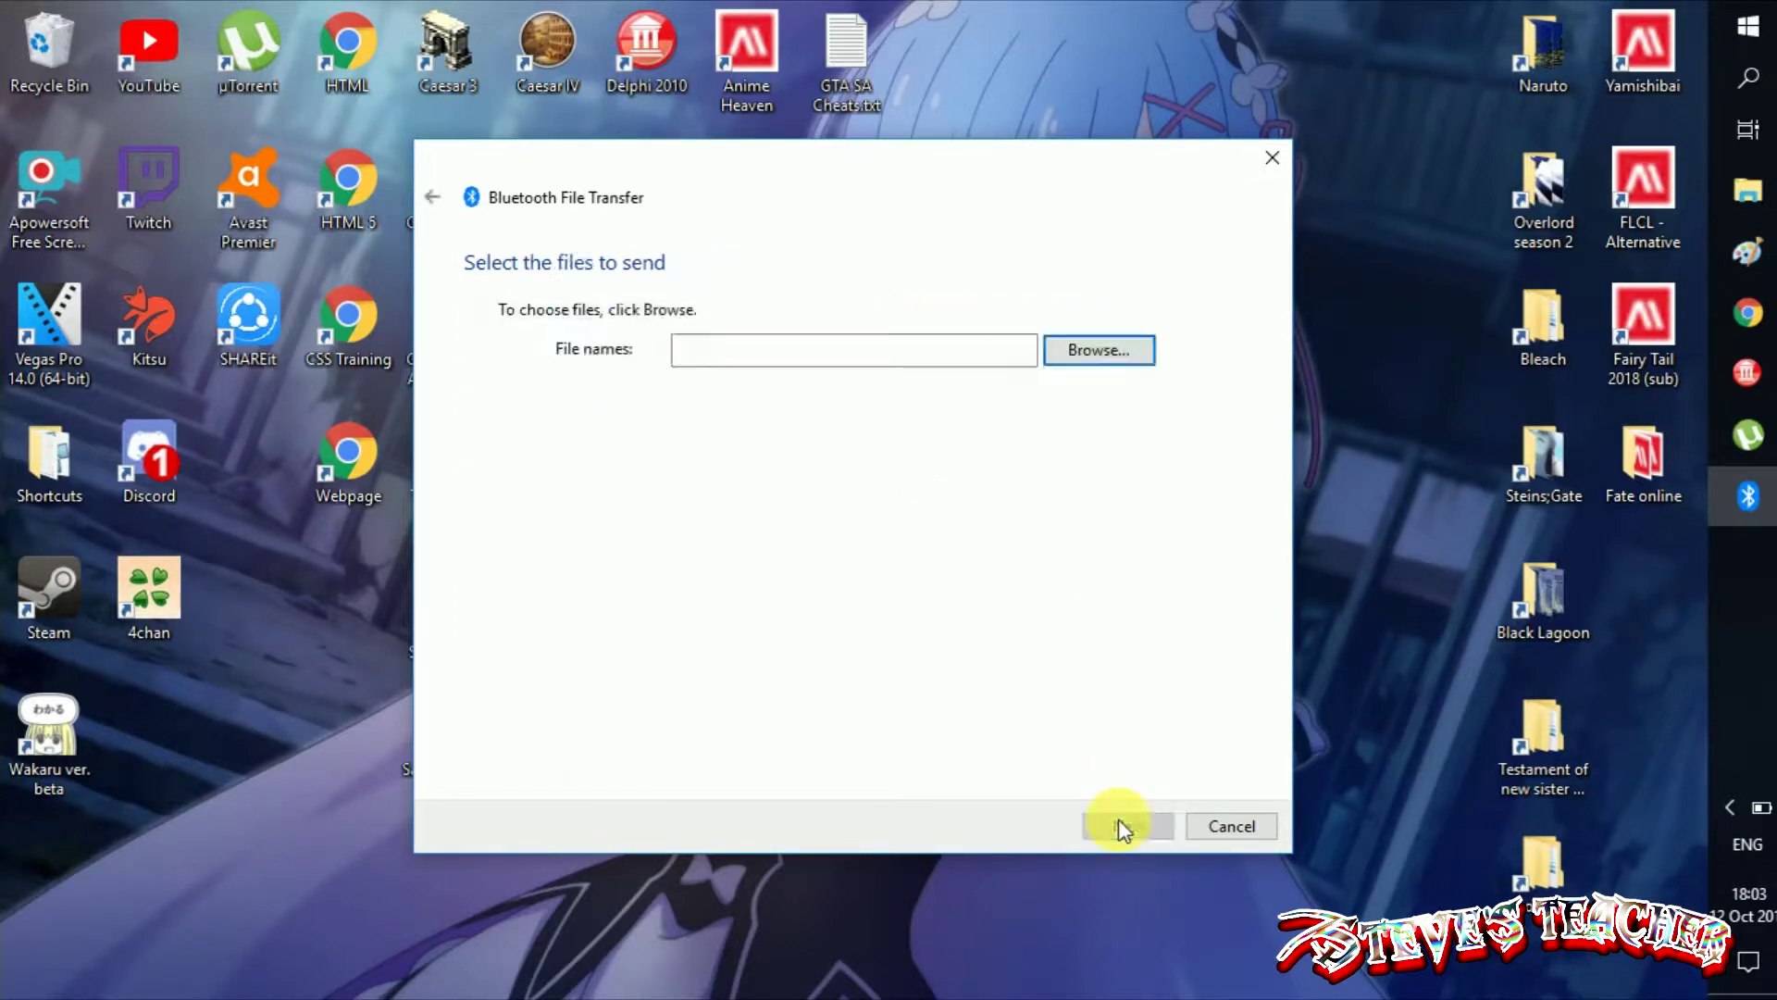
left_click(944, 351)
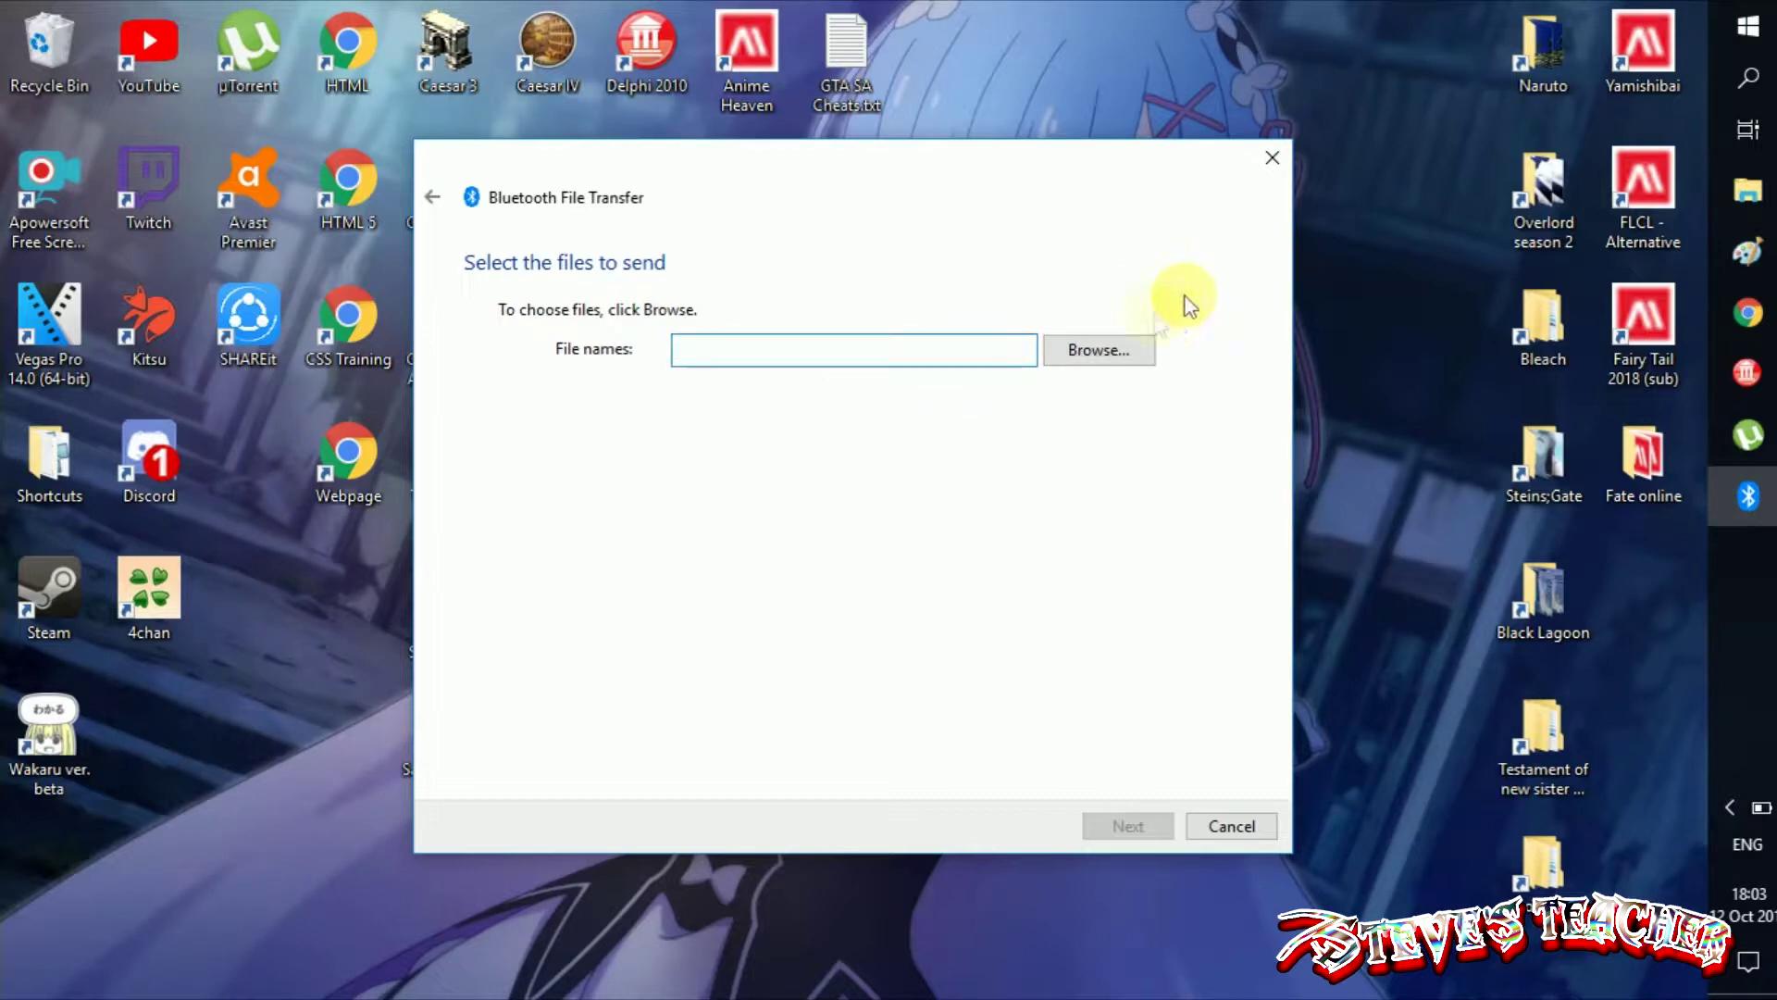
Browse from Documents through Embarcadero, Studio and Projects into the YT Content folder
left_click(1098, 351)
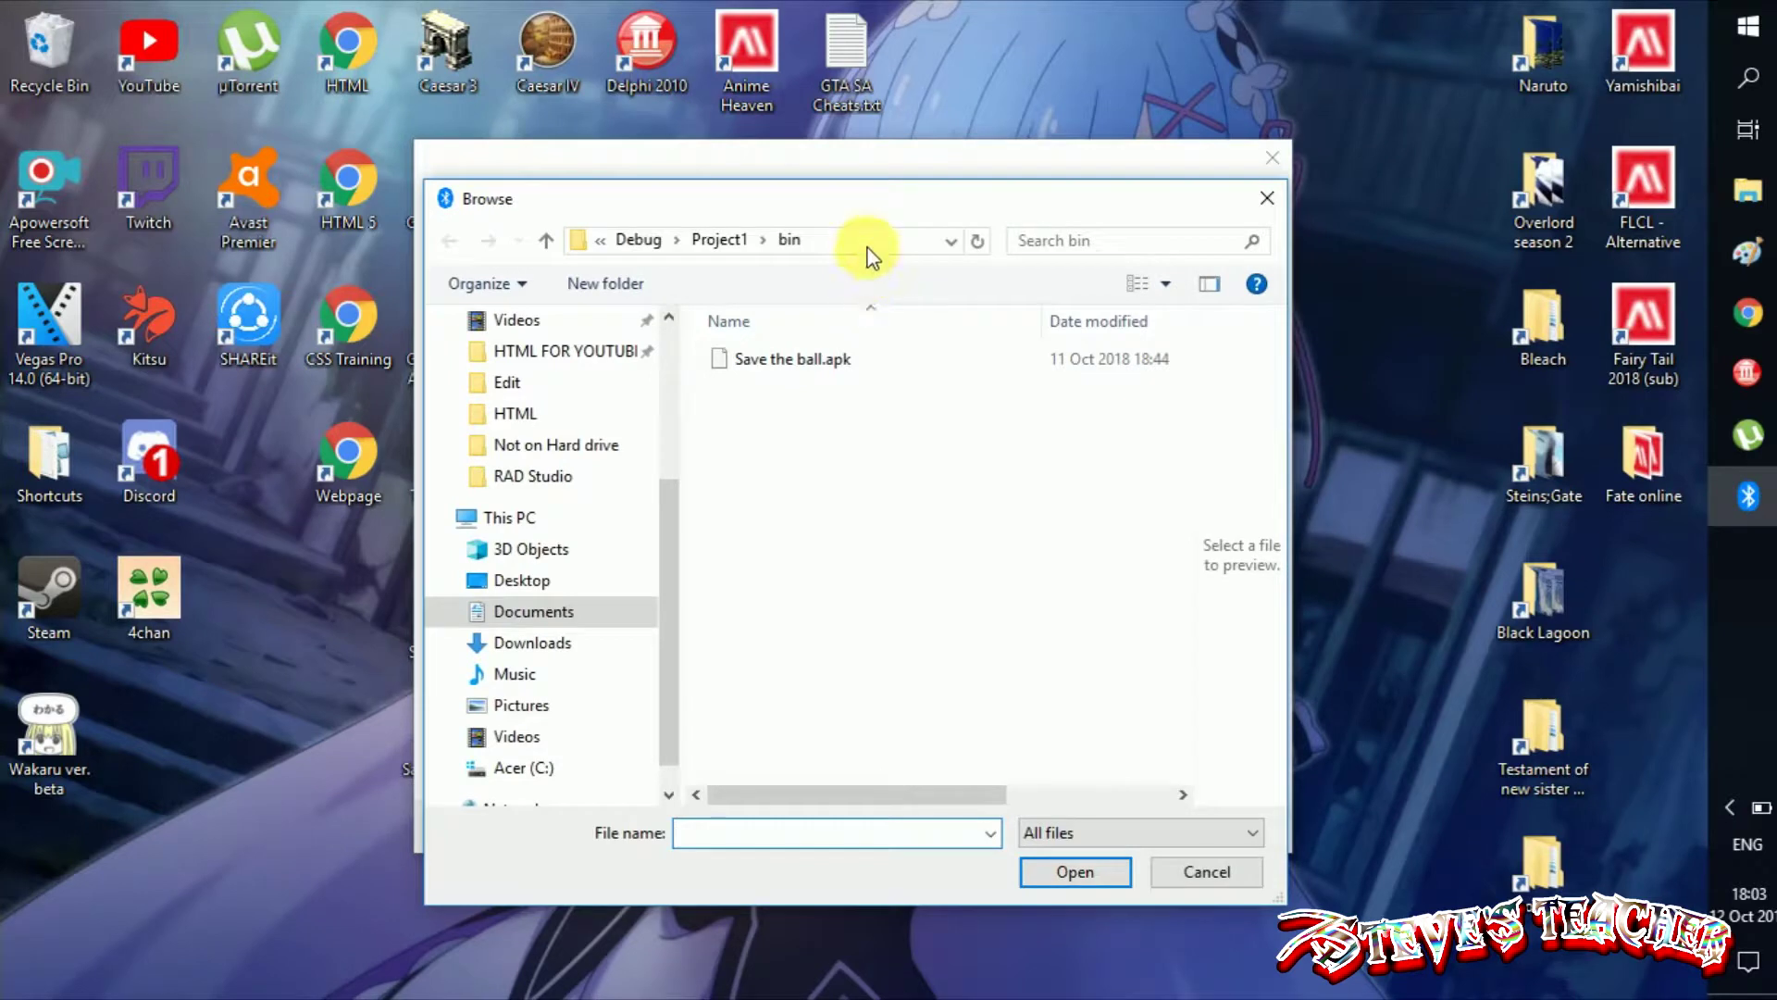
left_click(872, 248)
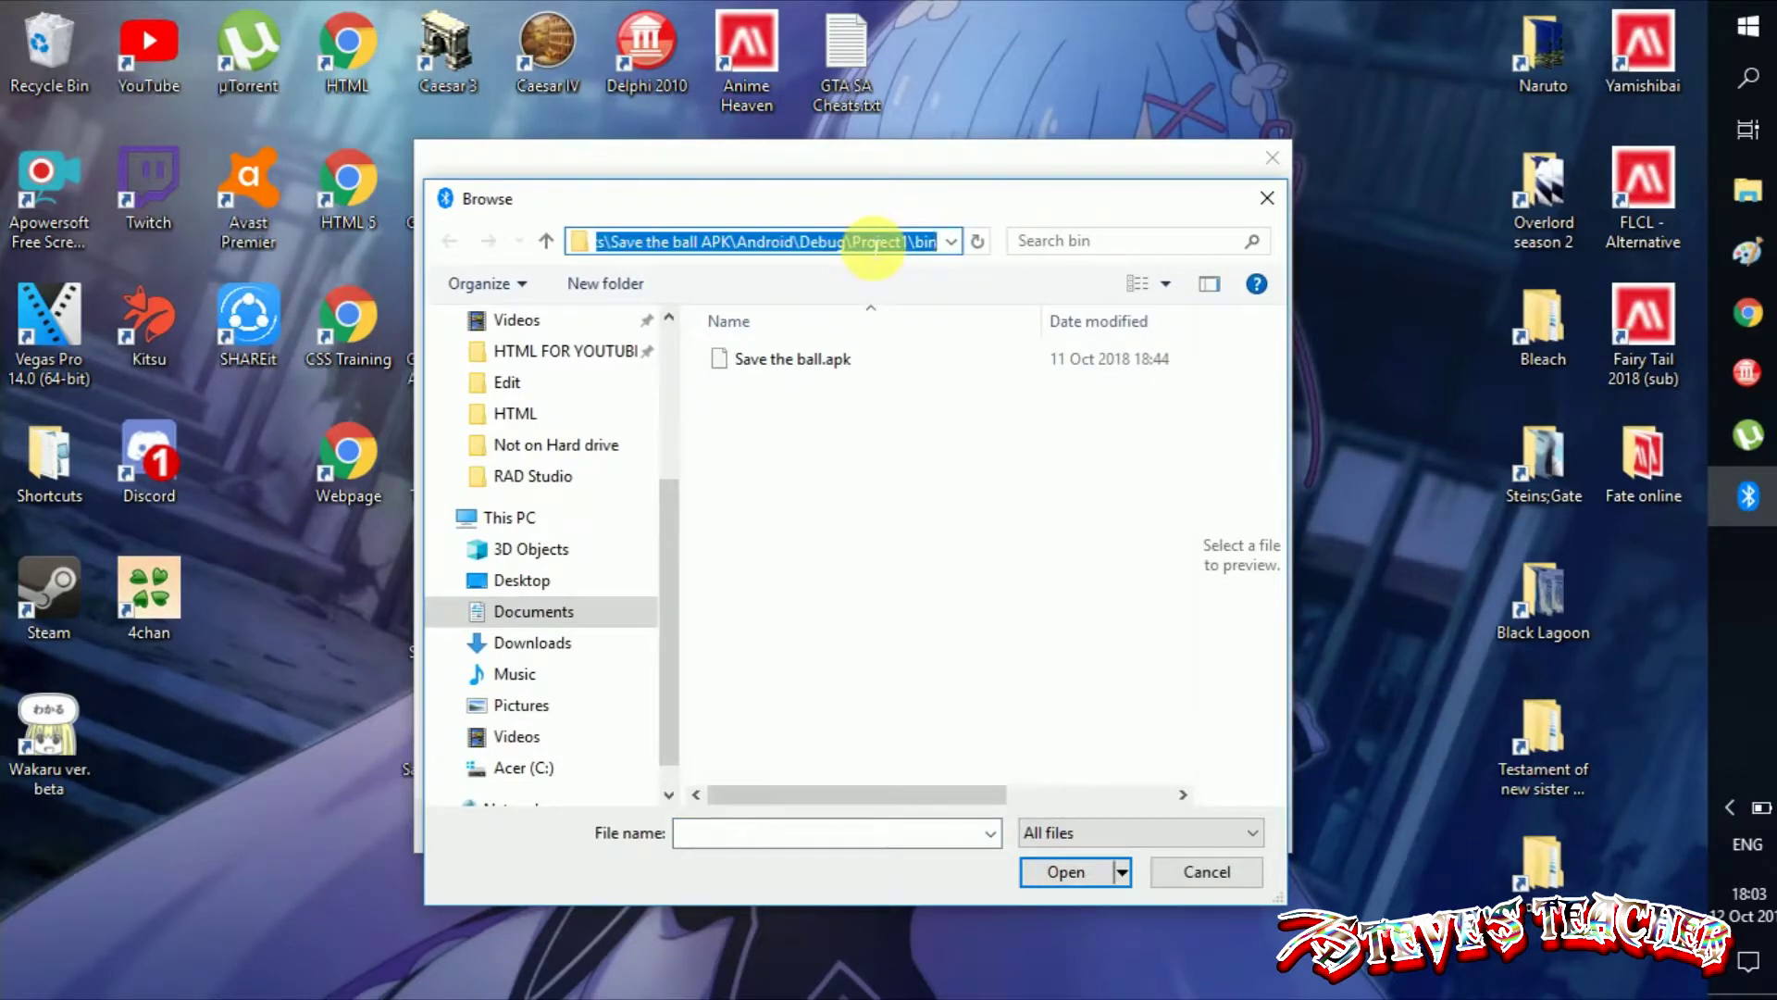
left_click(535, 611)
double_click(888, 708)
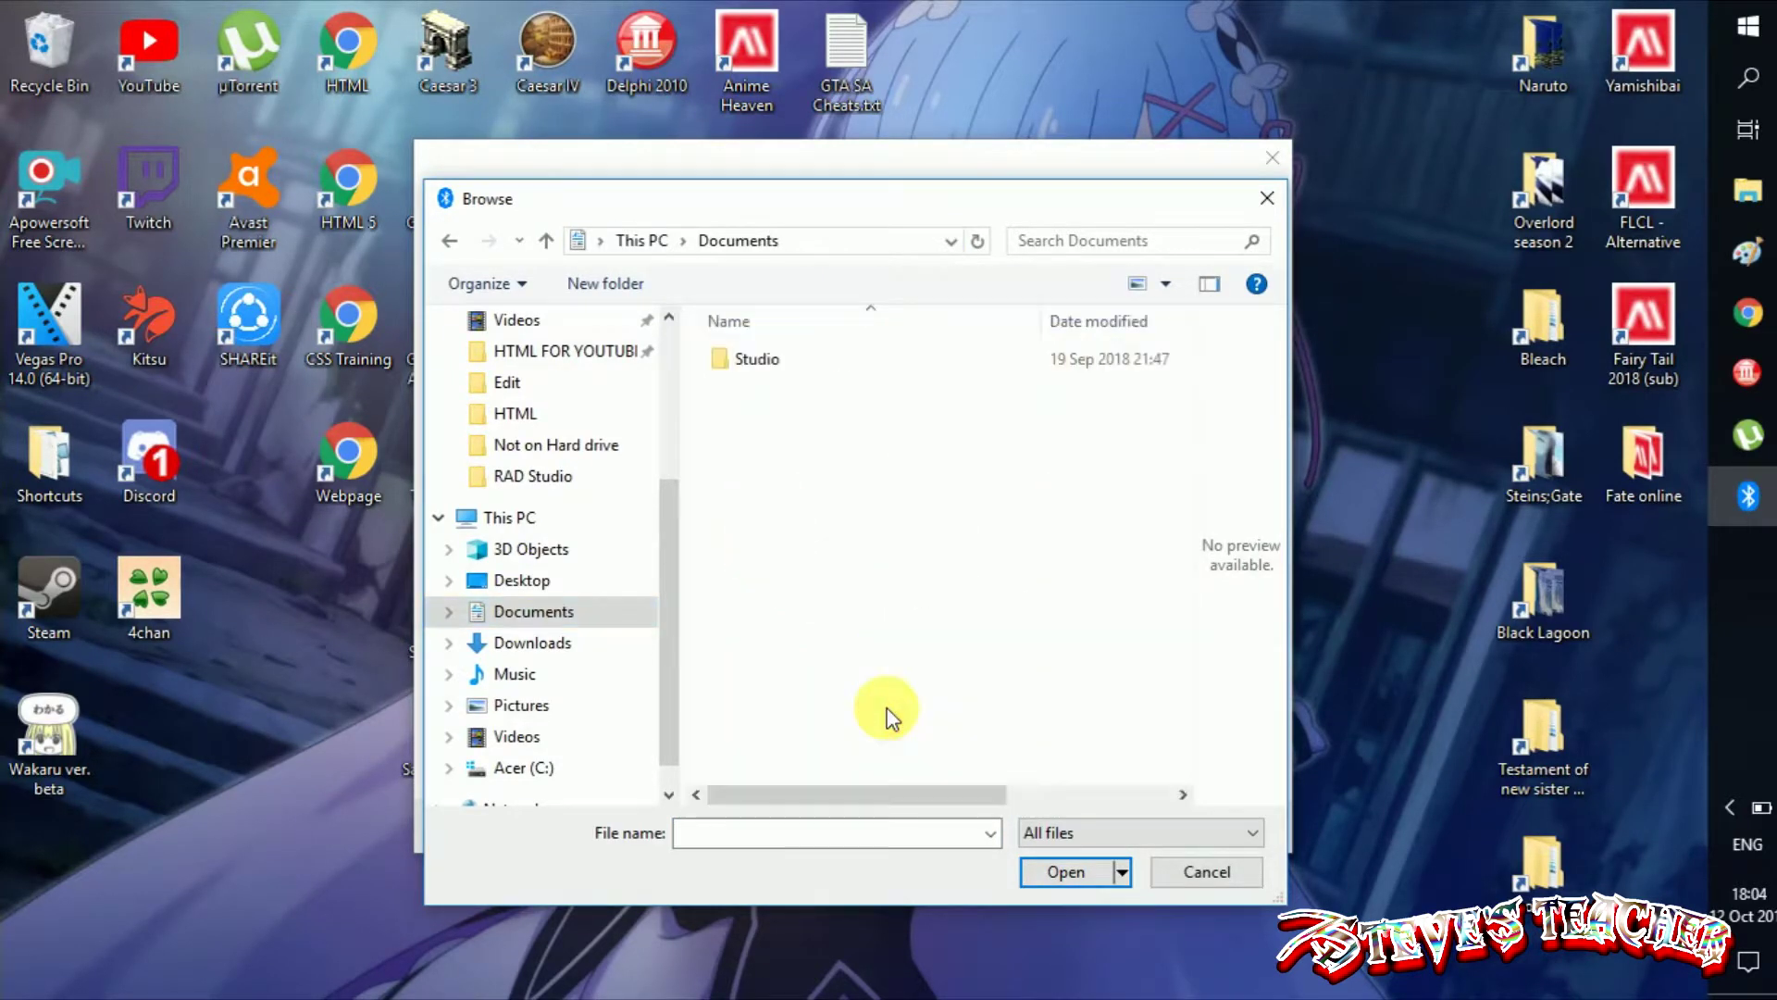
left_click(762, 365)
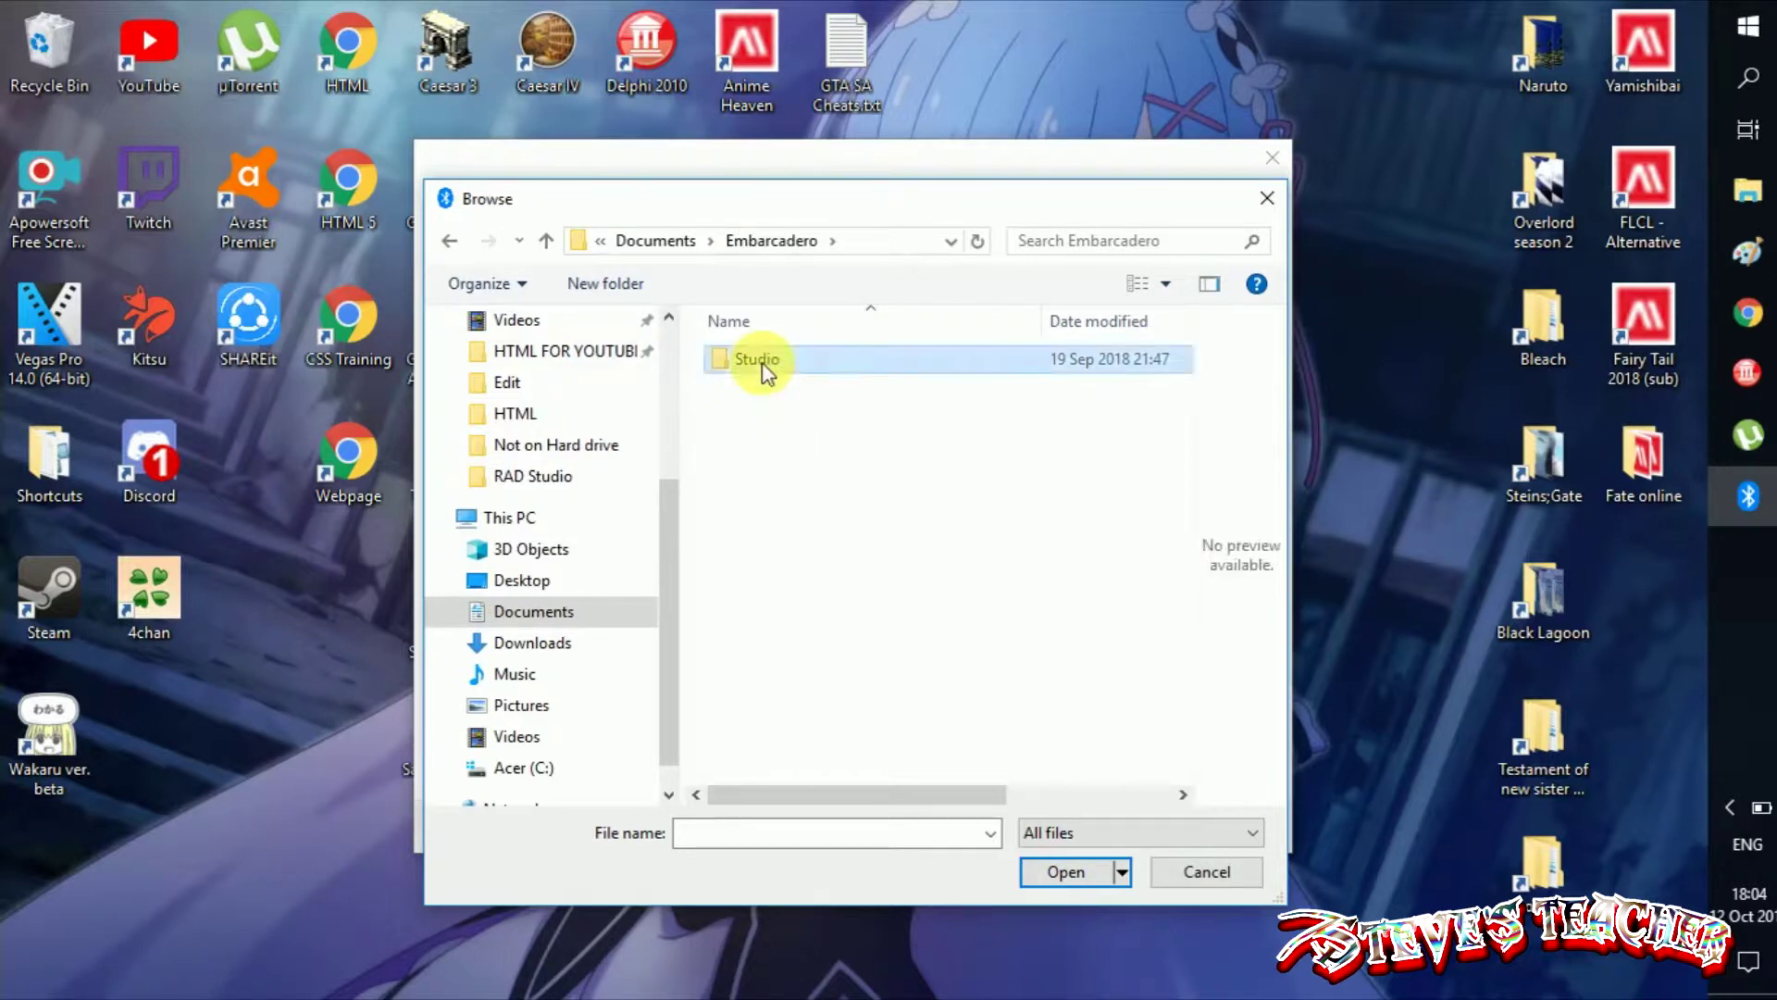
double_click(763, 364)
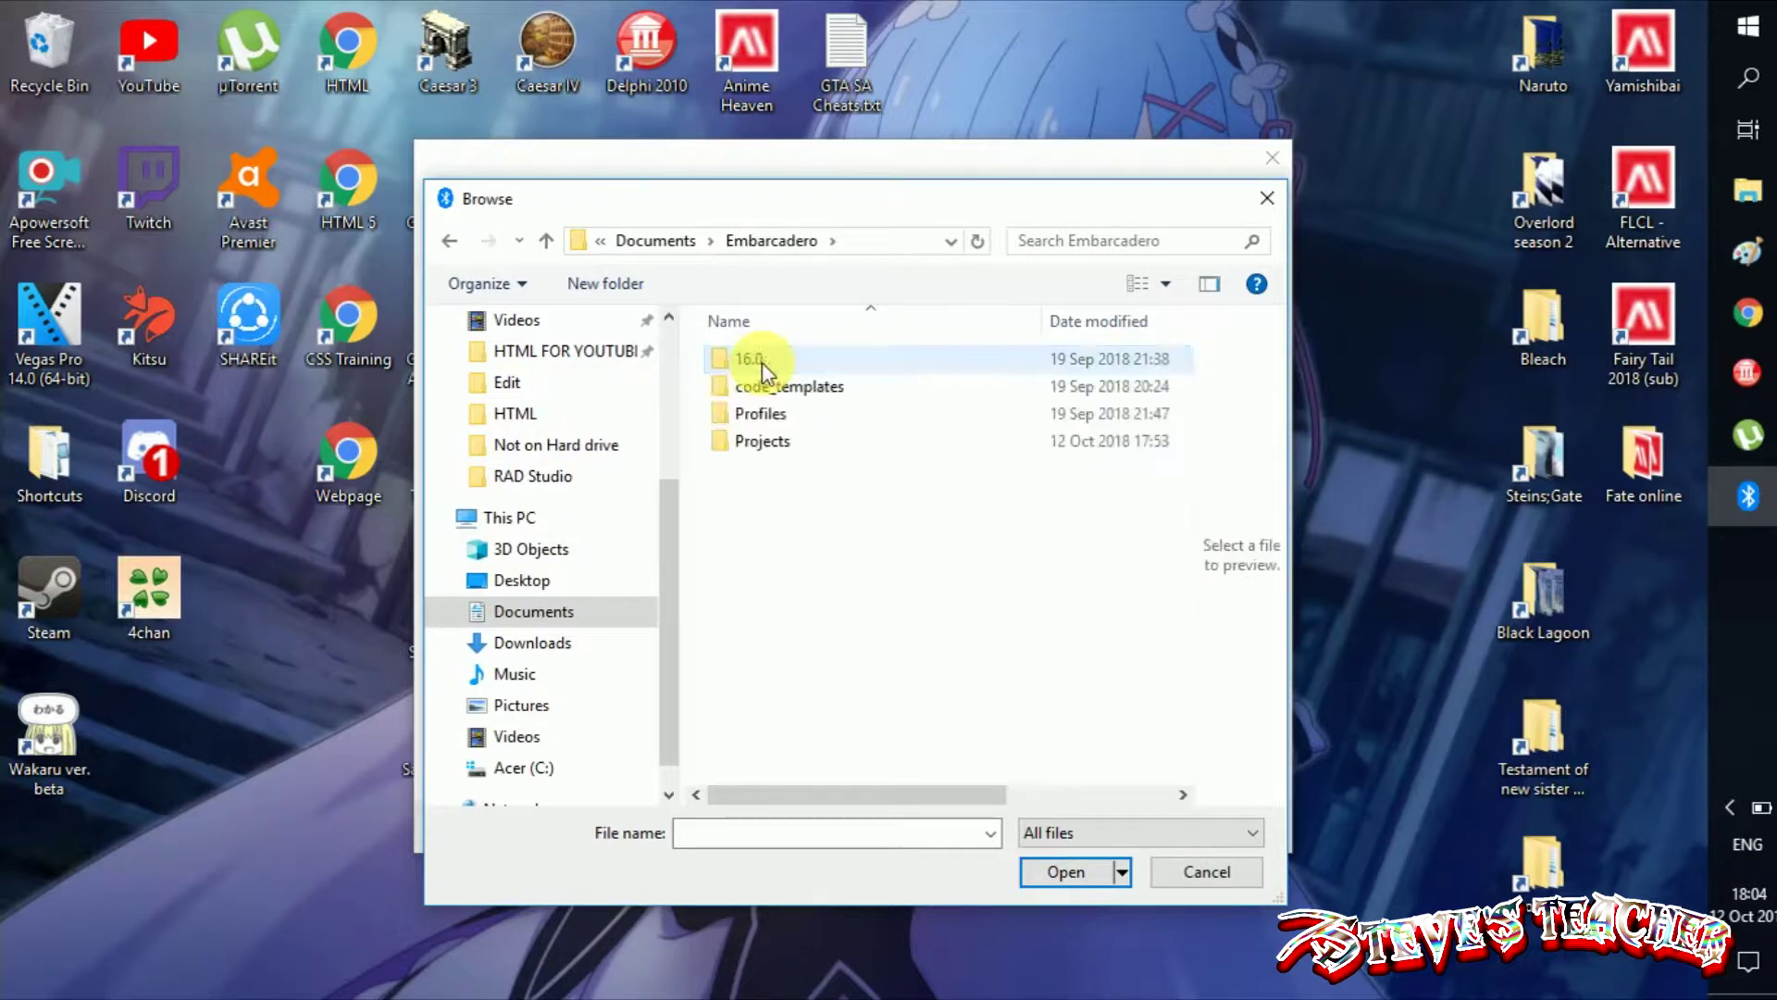
left_click(786, 448)
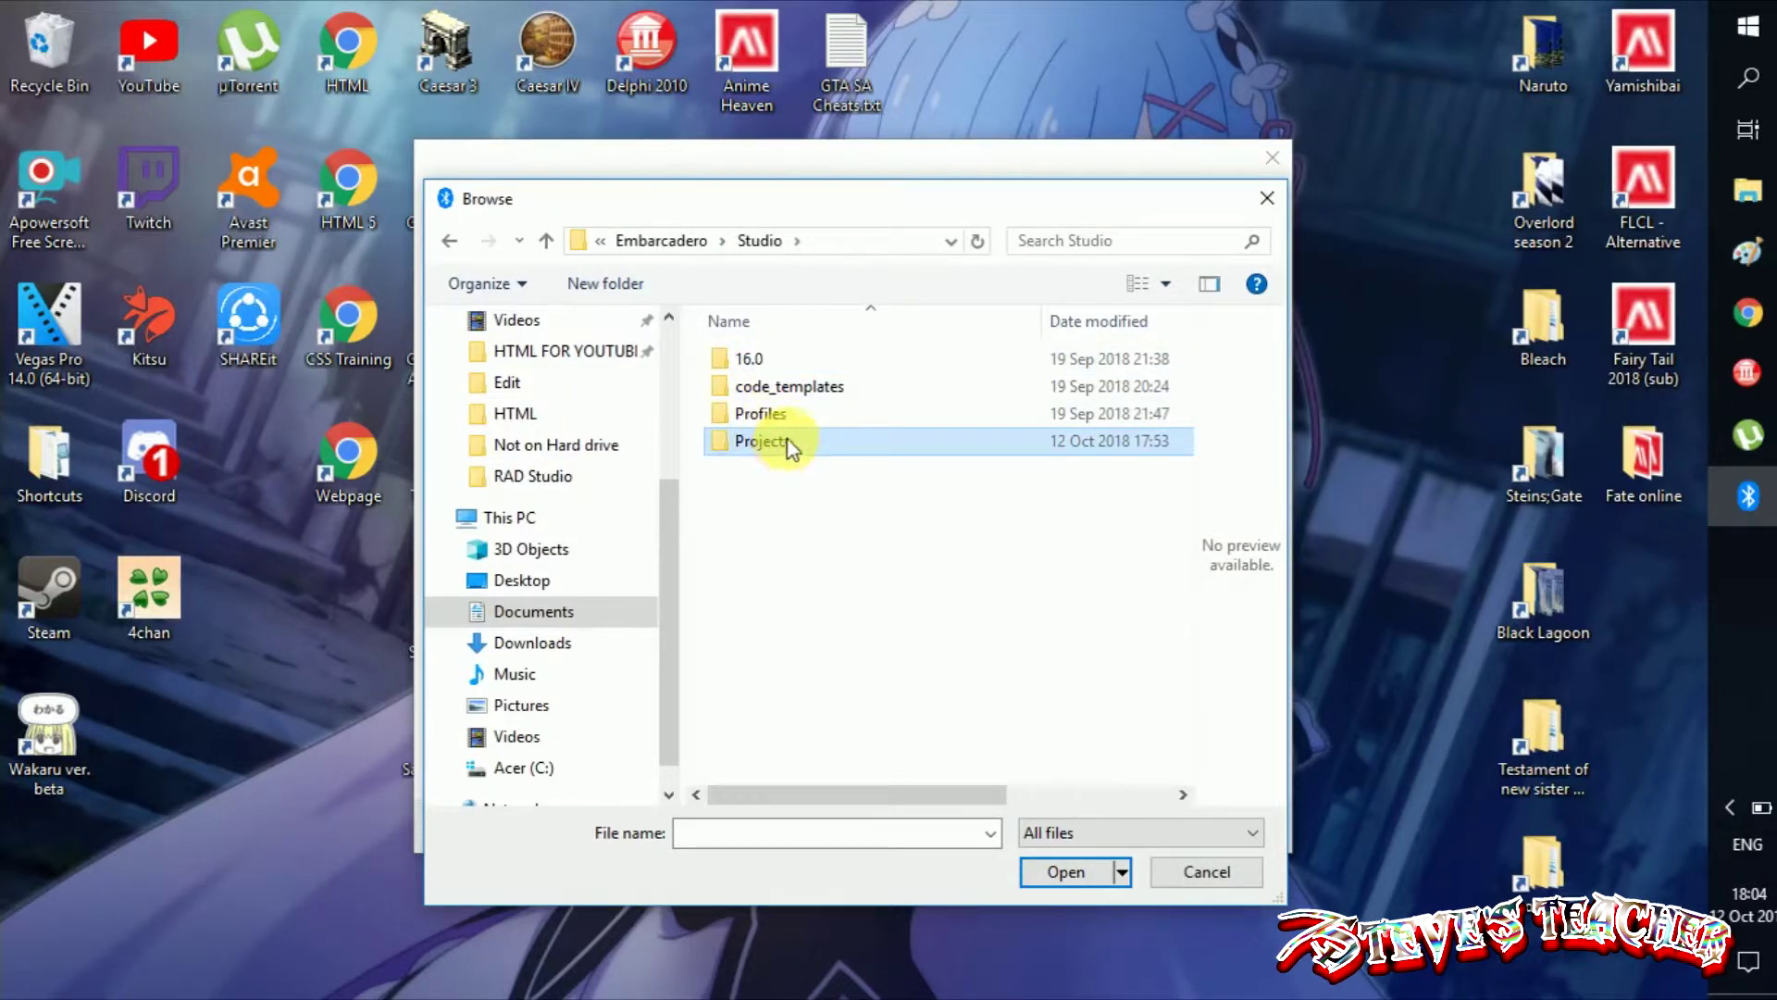
double_click(786, 444)
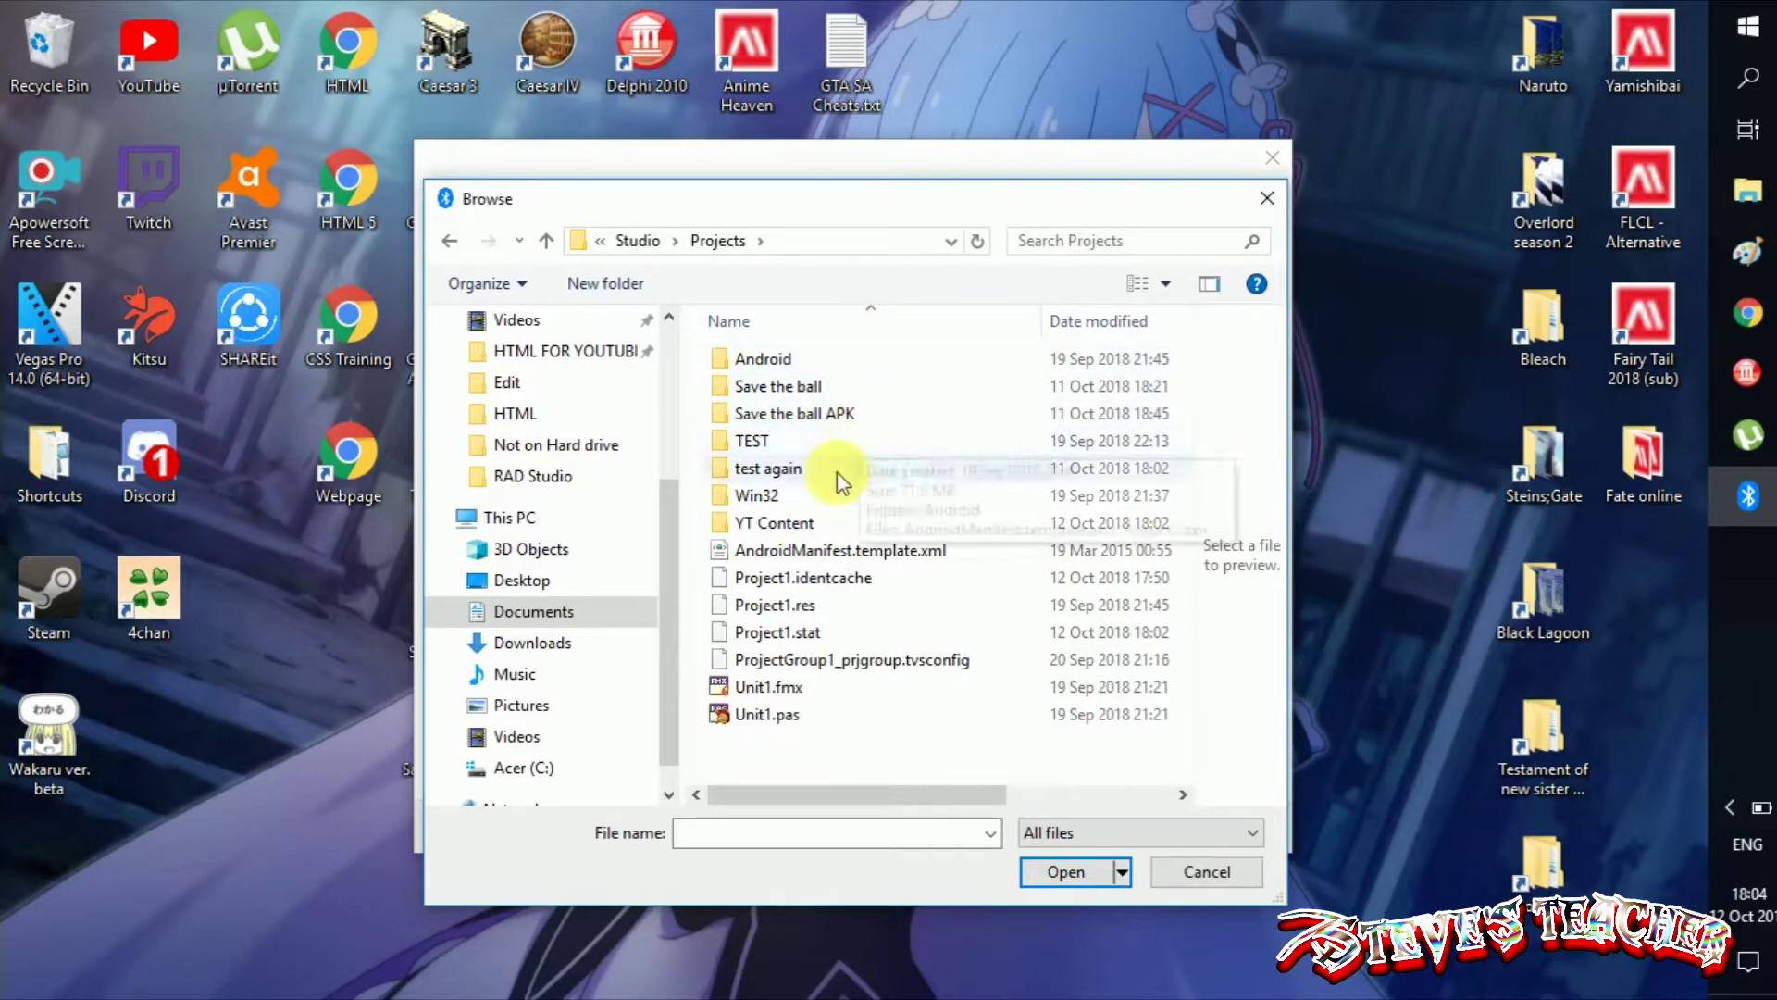
left_click(810, 524)
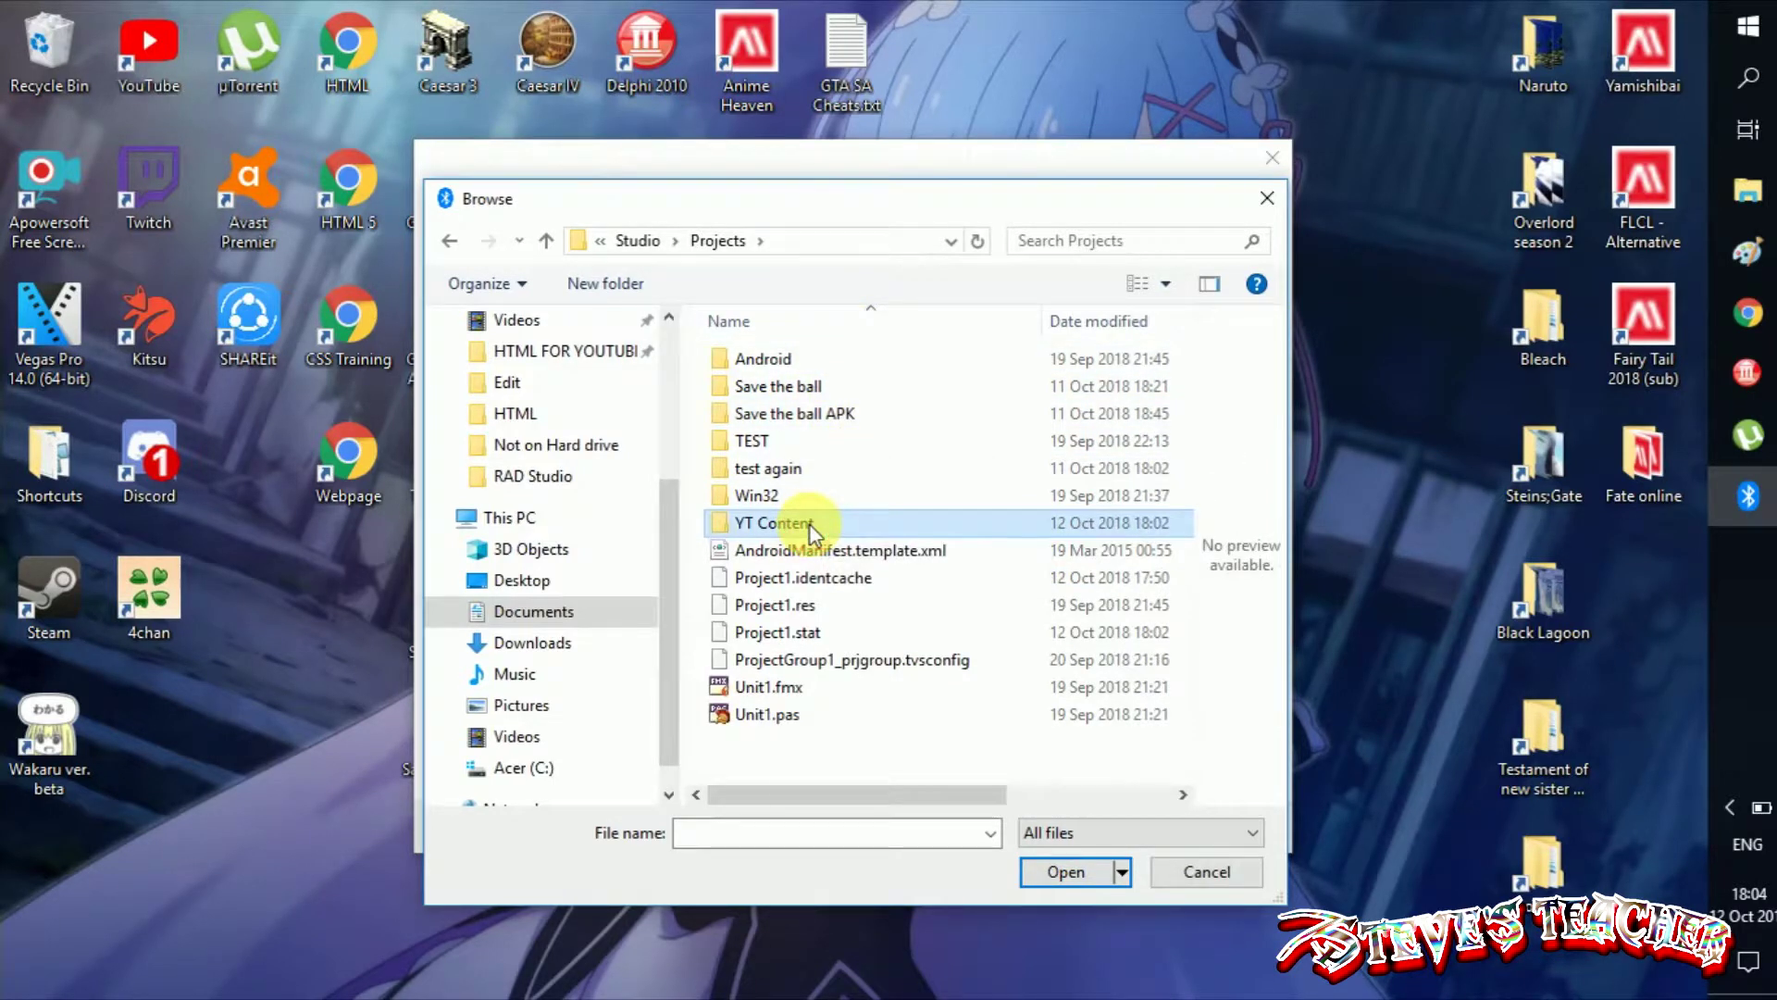
double_click(810, 526)
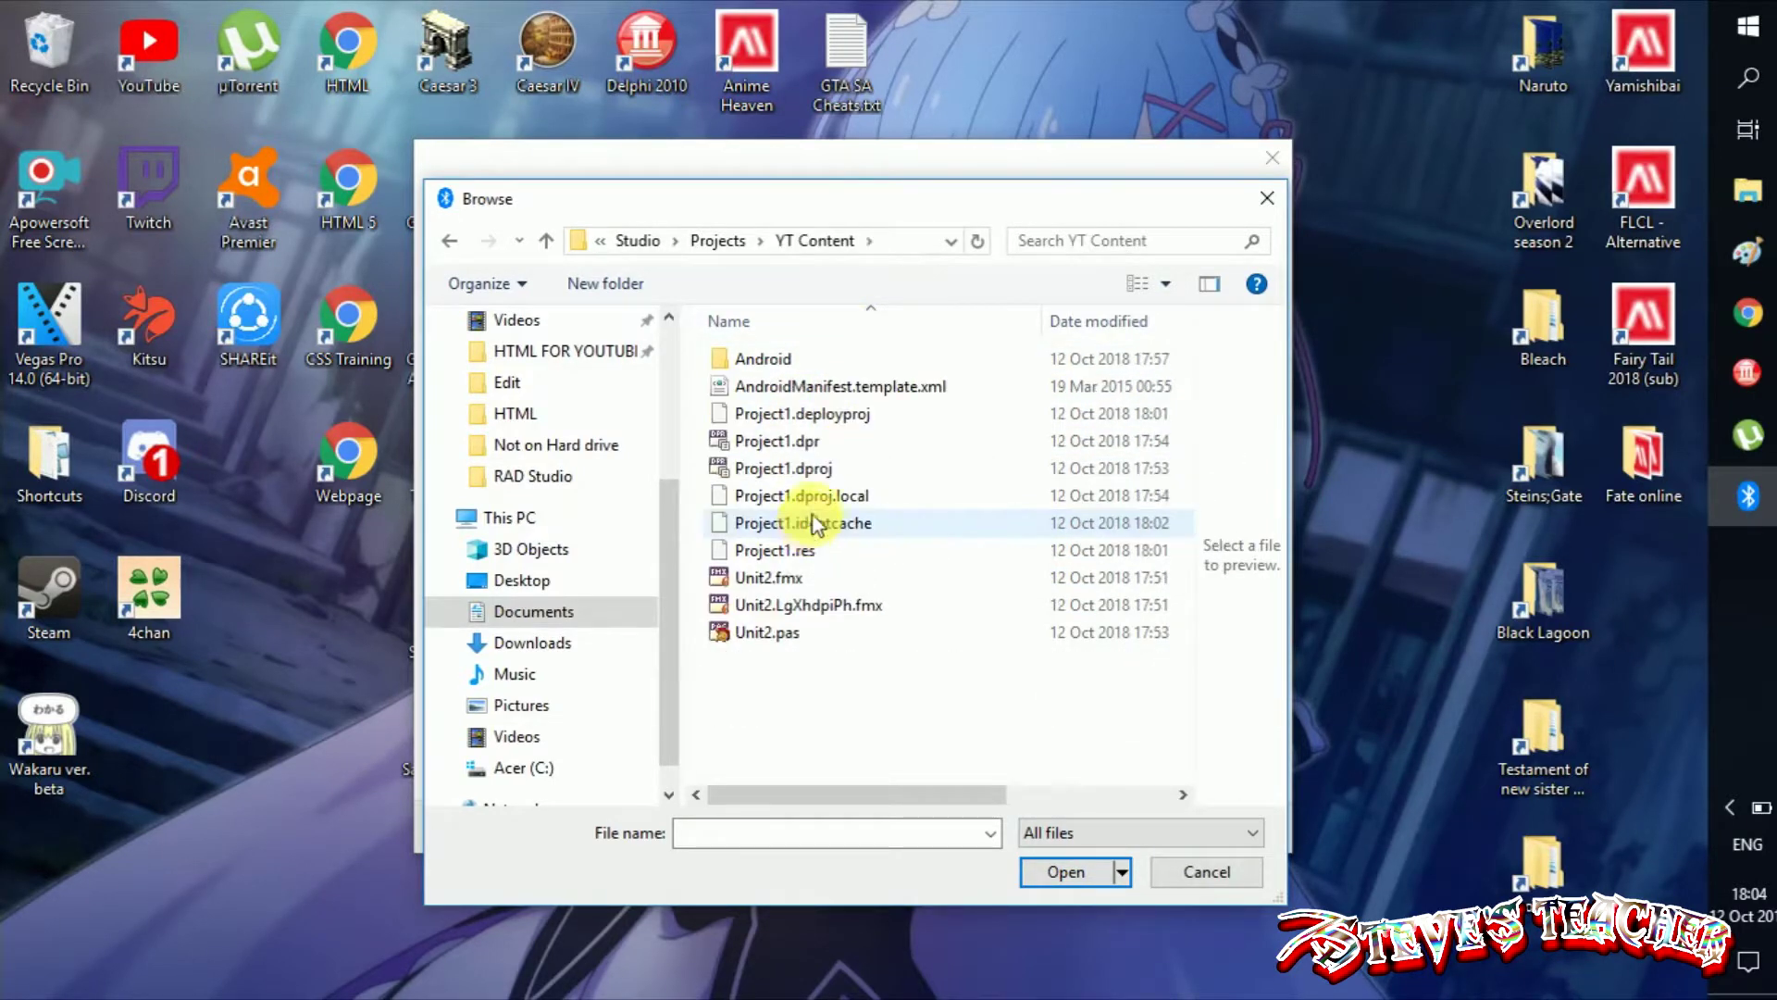
Go into Android > Debug > Project1 > bin and select Project1.apk
double_click(821, 363)
left_click(876, 370)
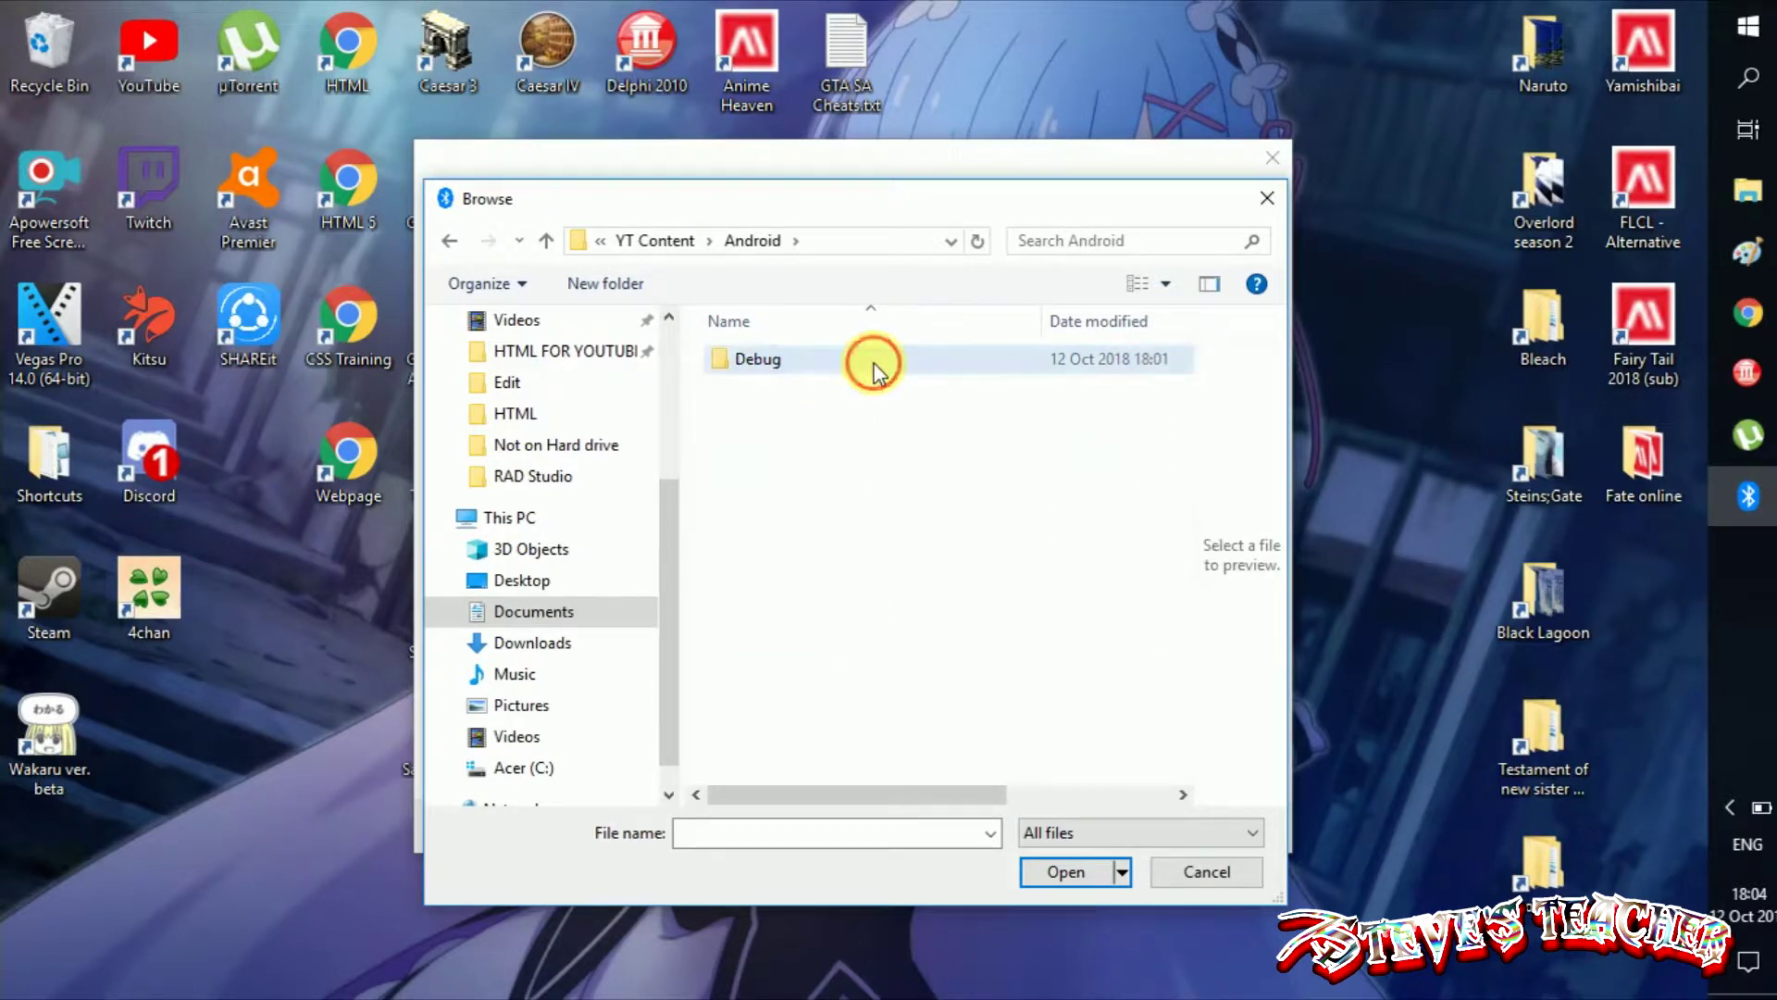
double_click(875, 369)
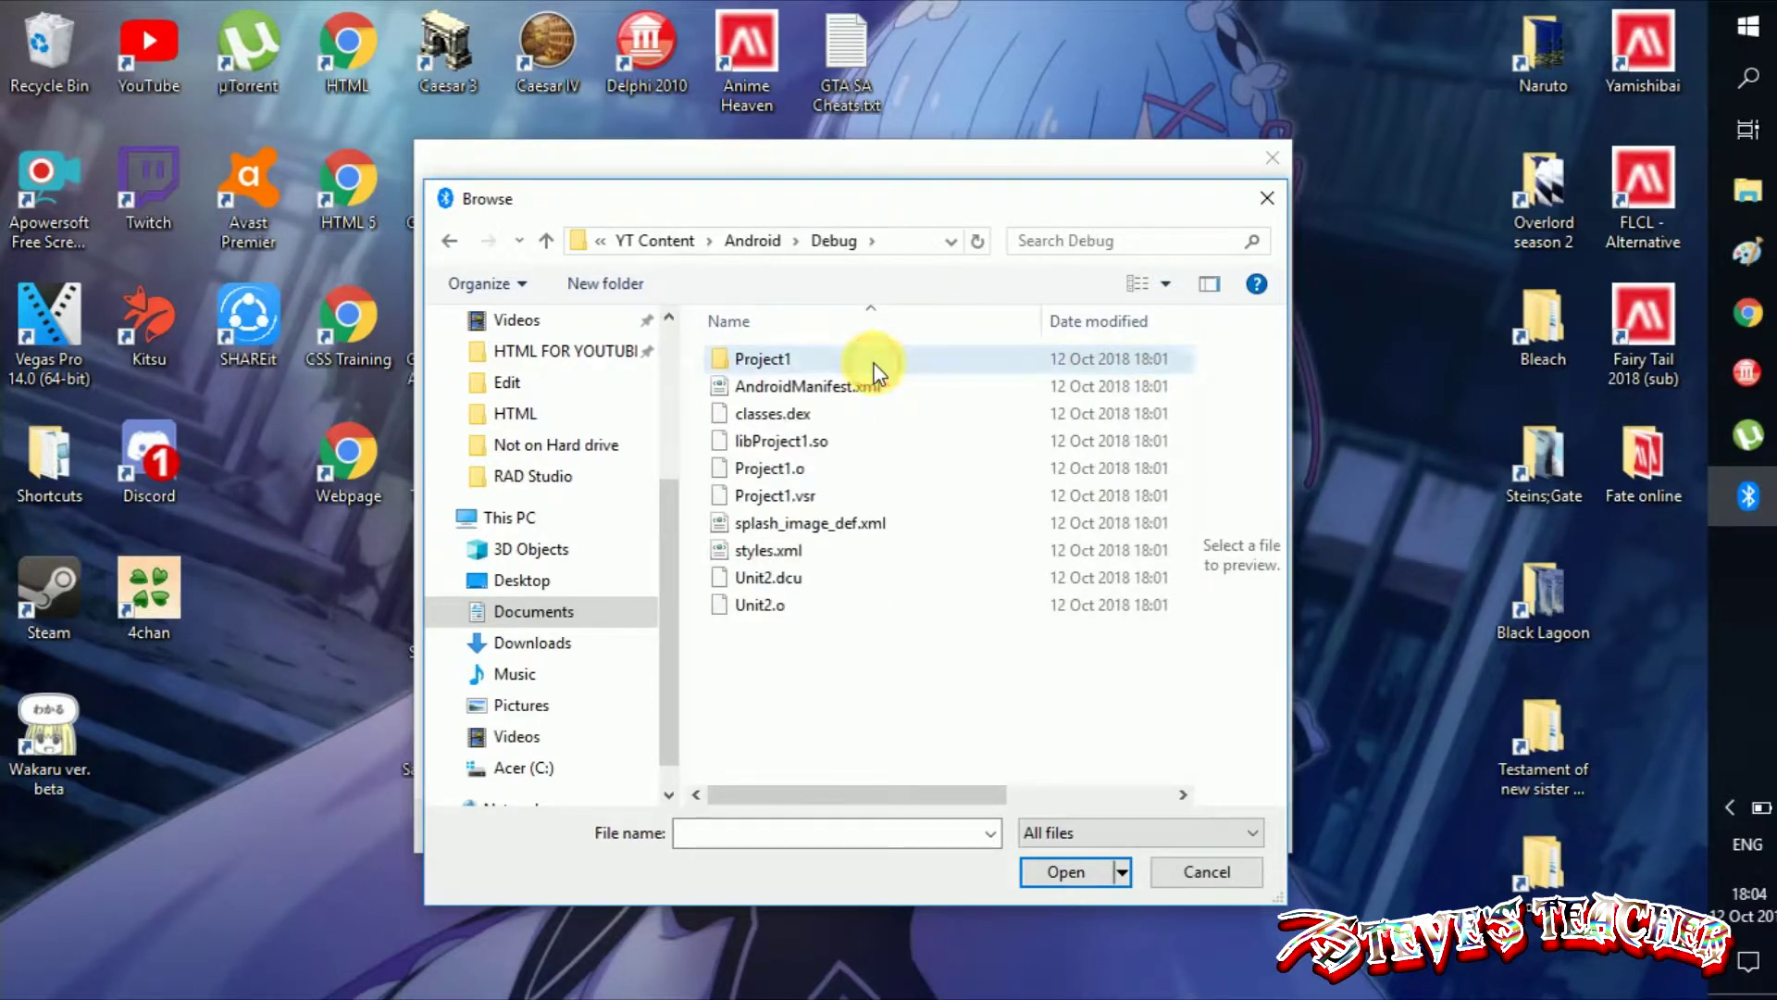
left_click(875, 369)
double_click(876, 370)
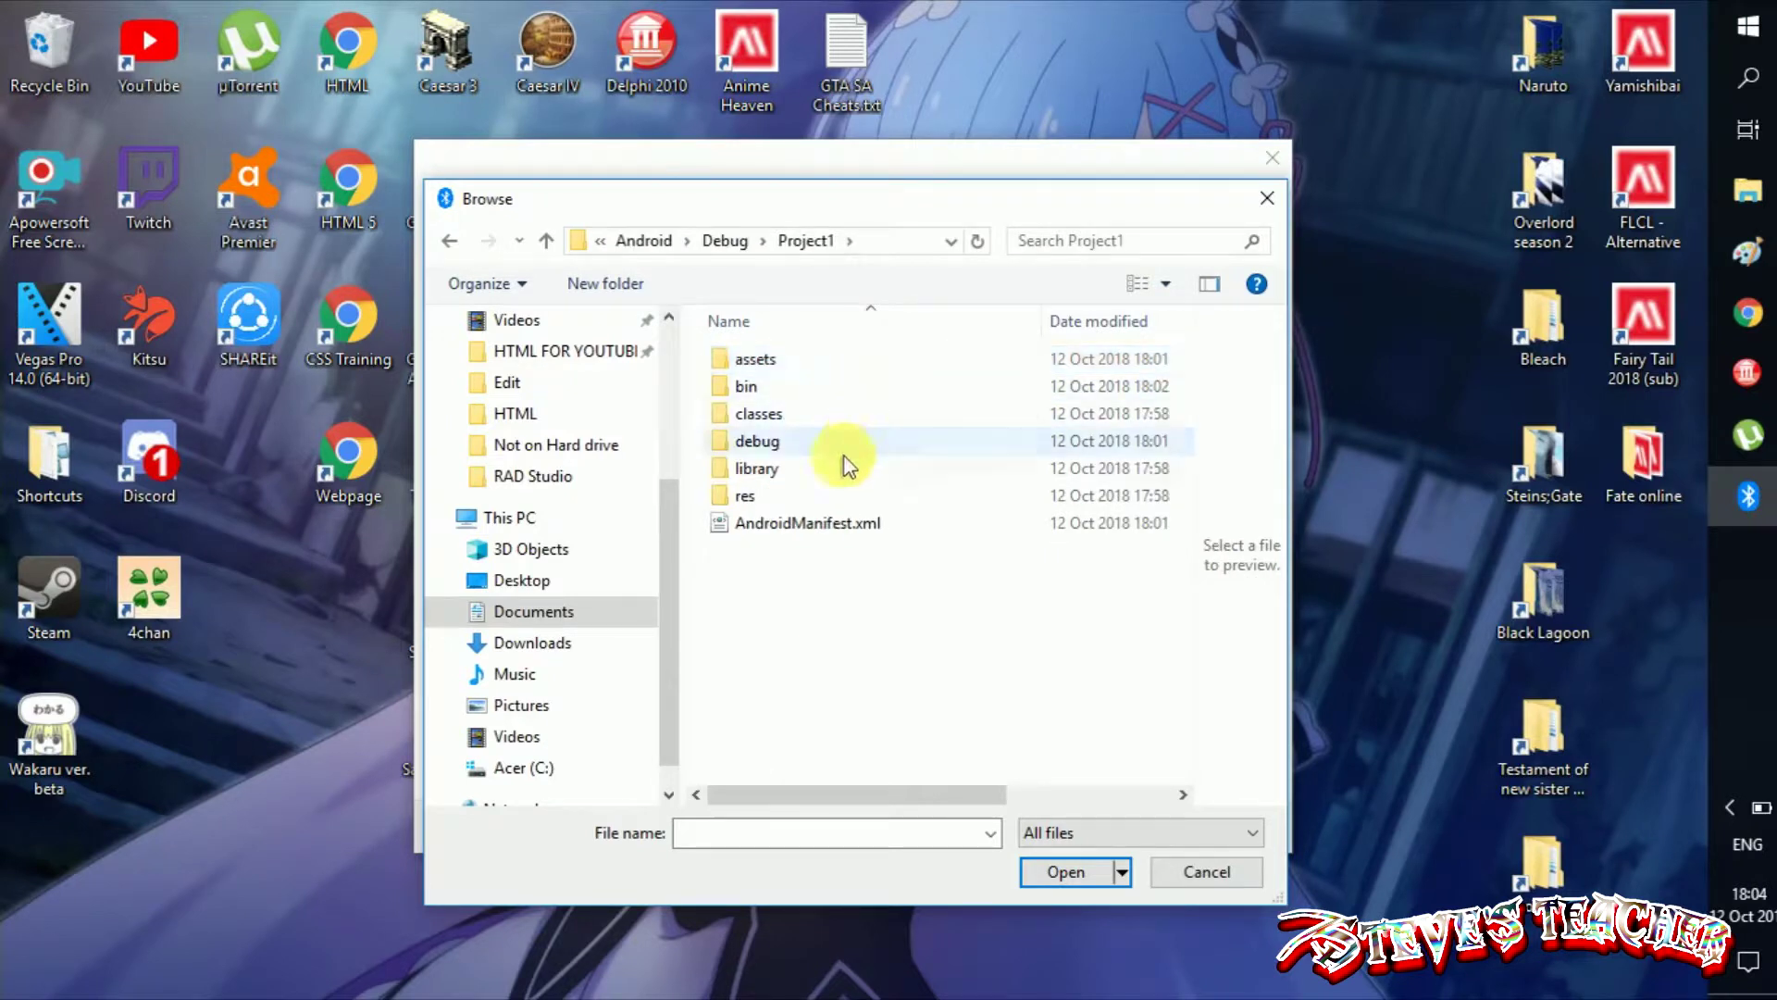
double_click(805, 495)
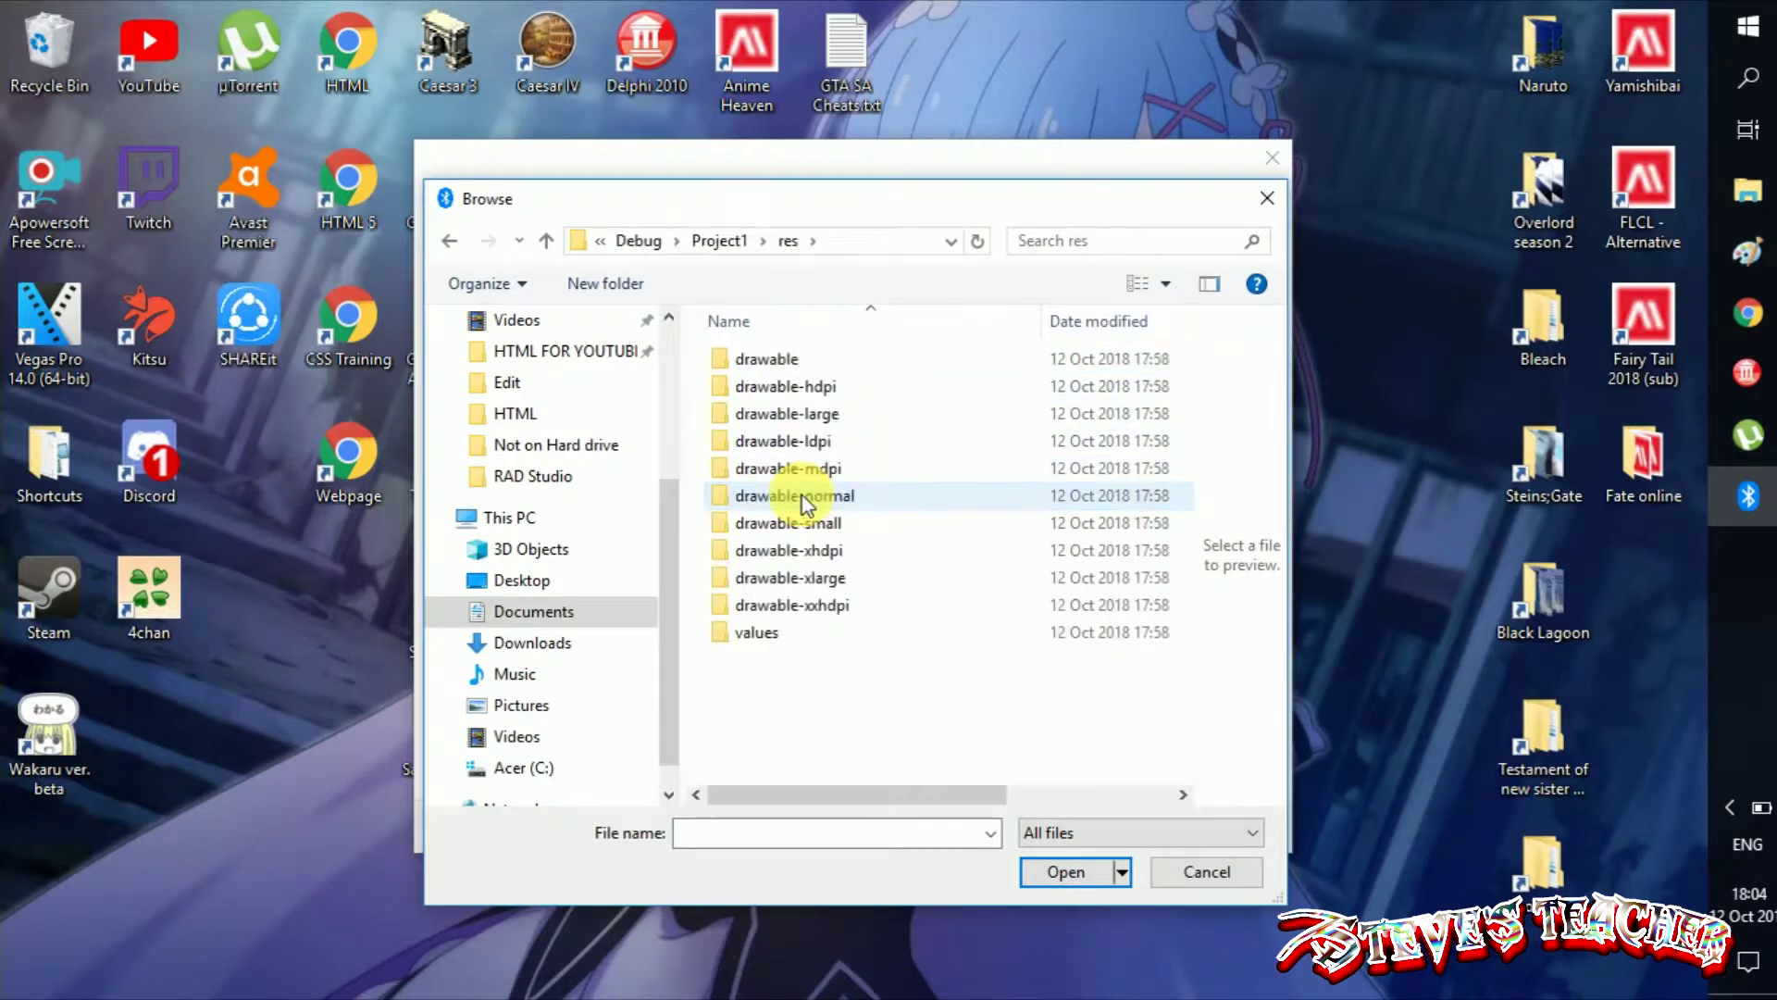
left_click(720, 240)
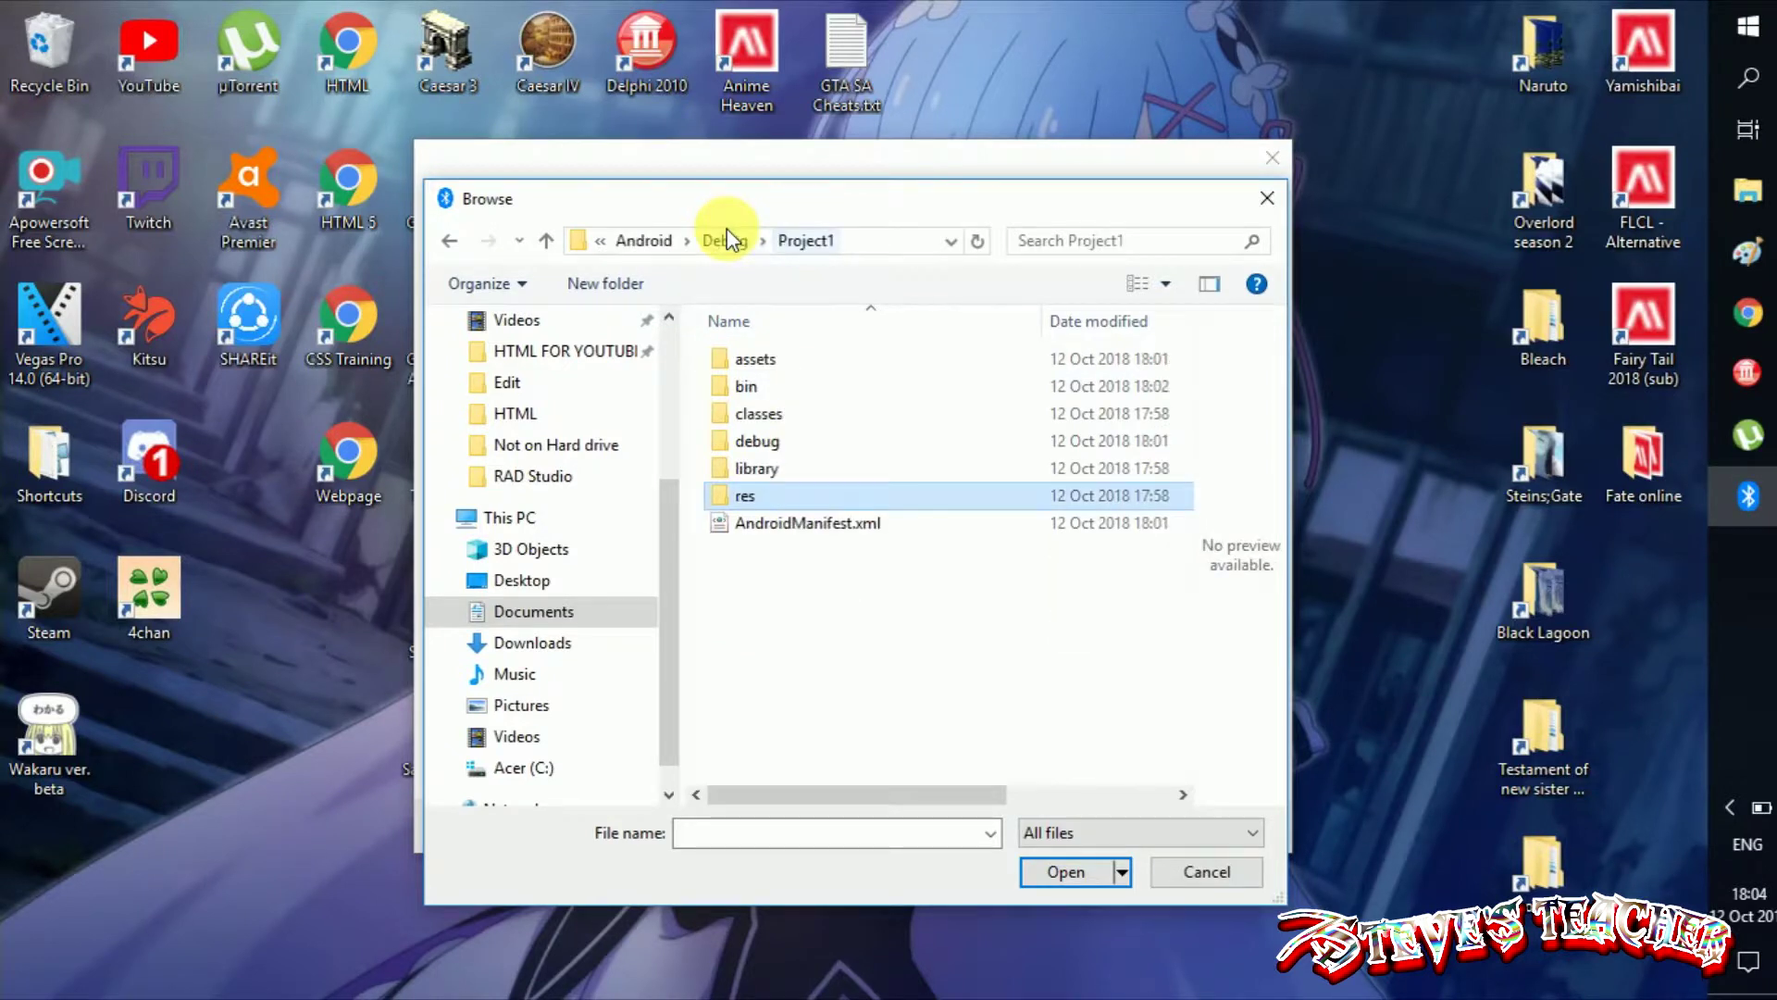
double_click(834, 386)
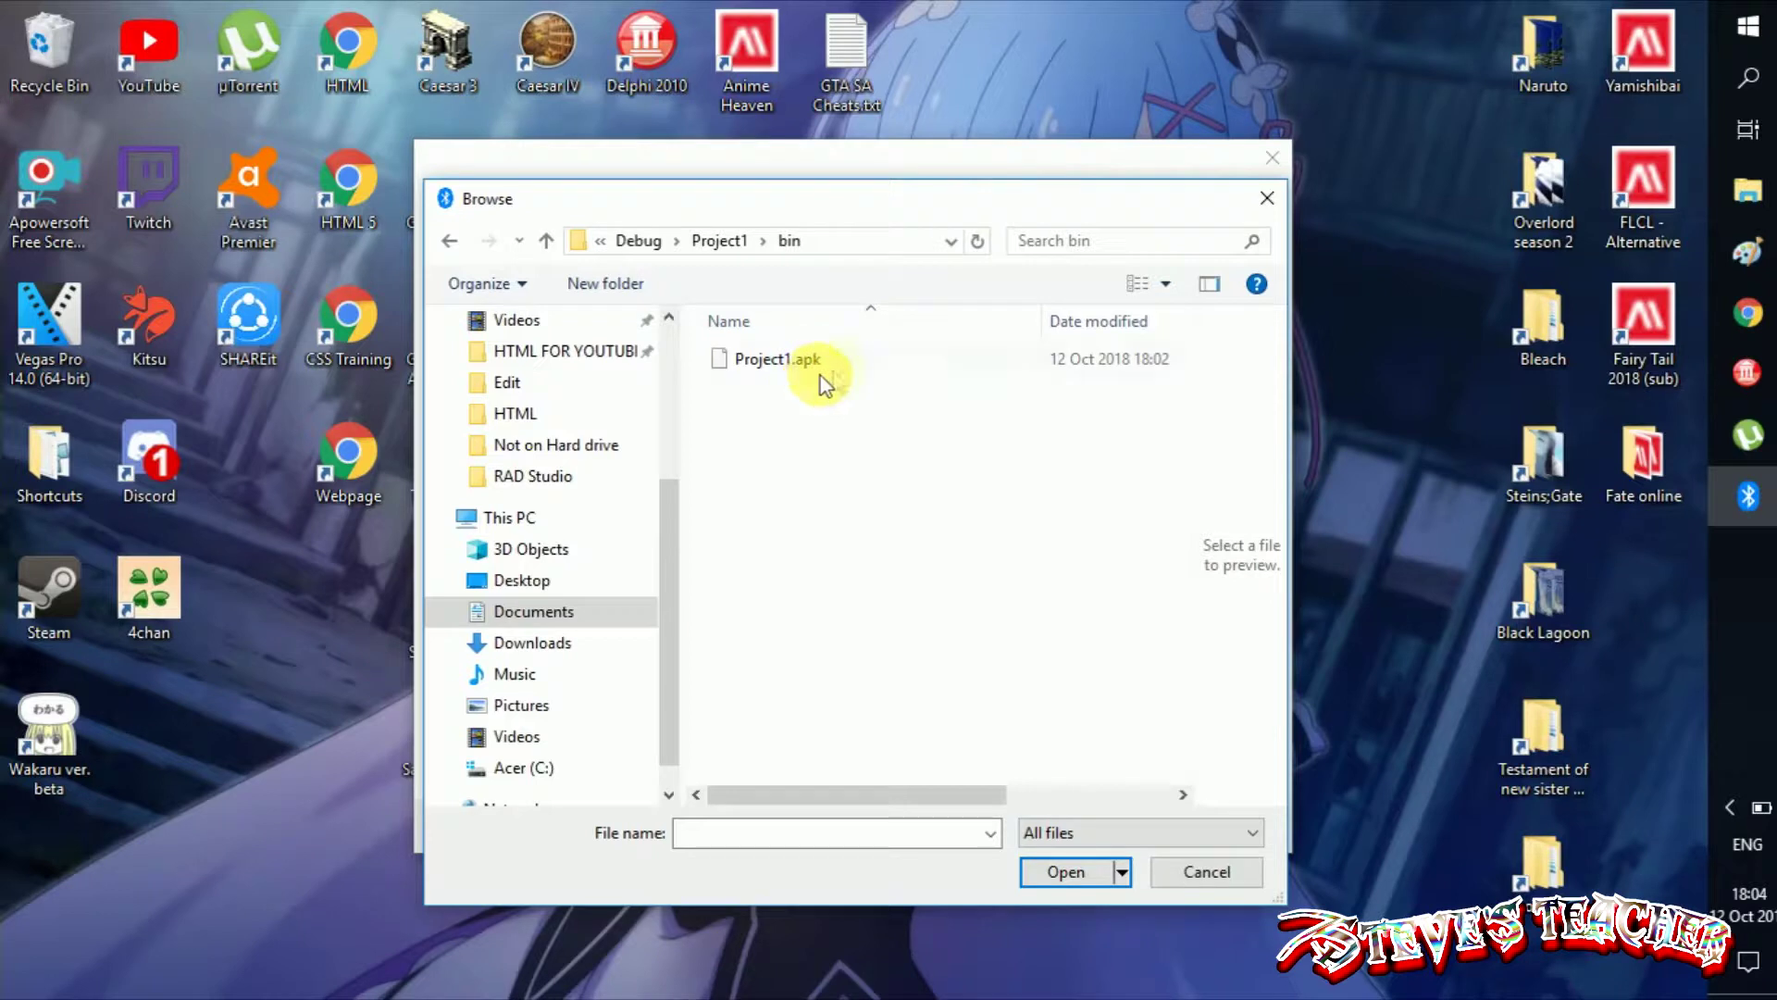
left_click(824, 373)
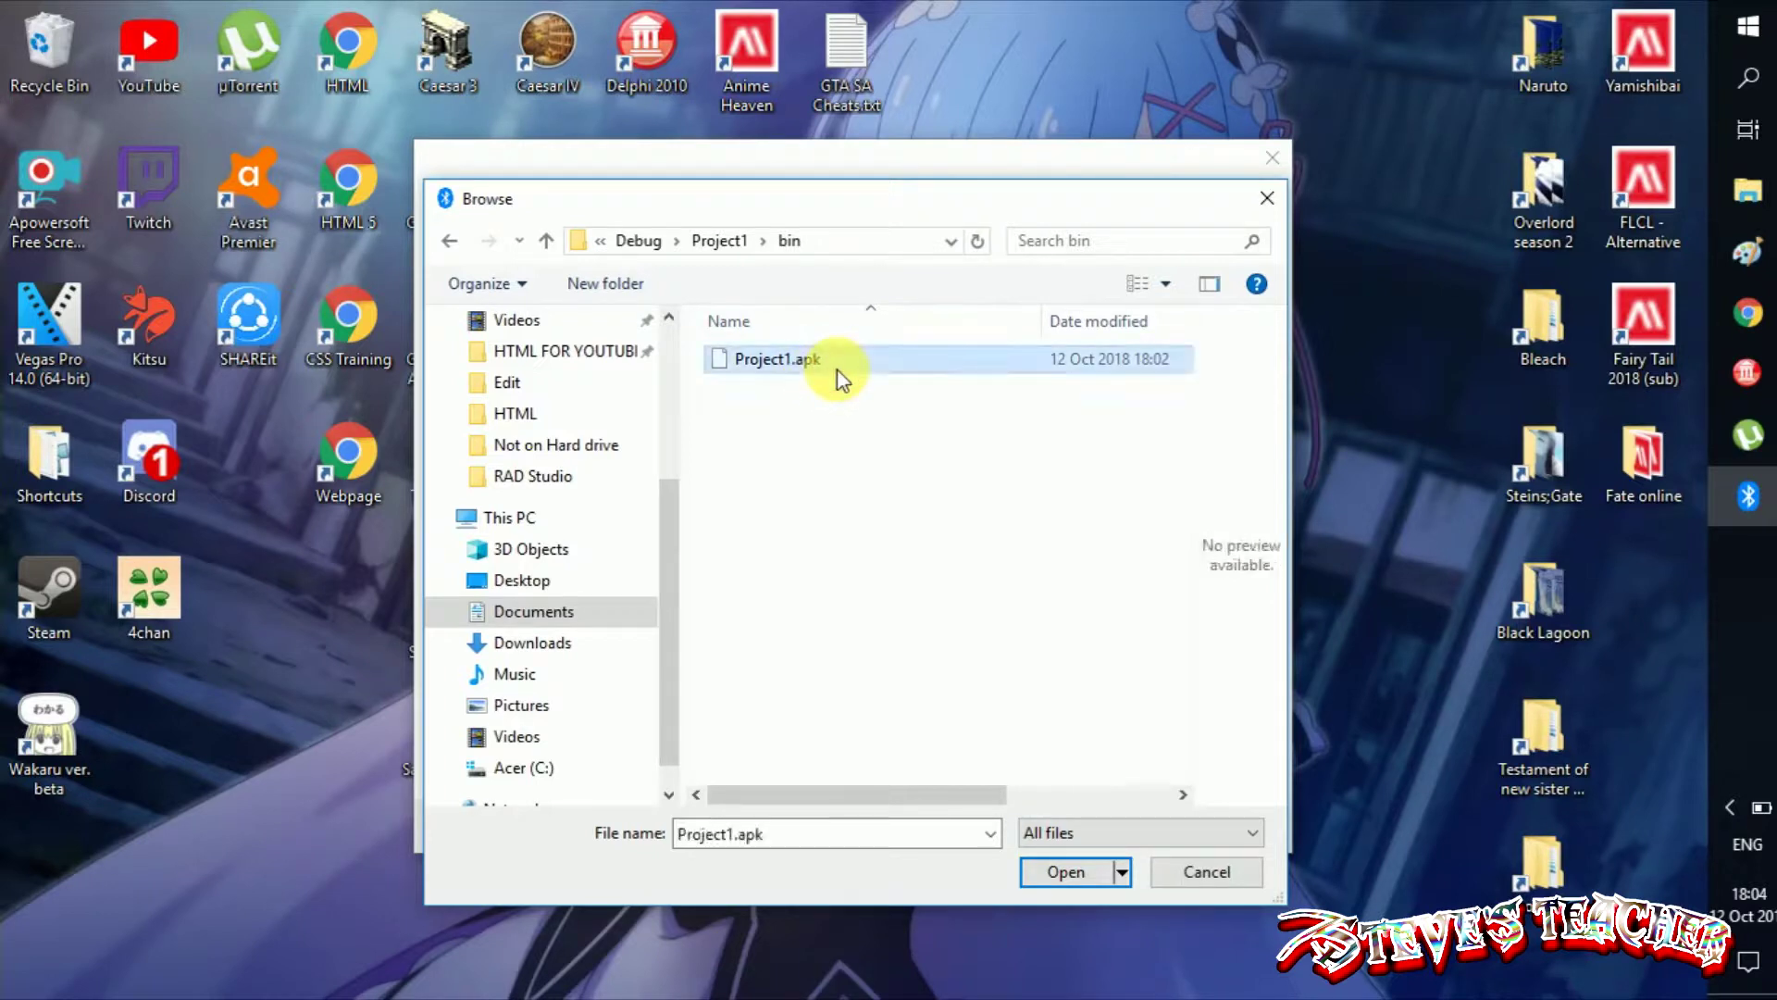
Send Project1.apk to STYLO S61 and close the wizard when the transfer completes
left_click(1083, 873)
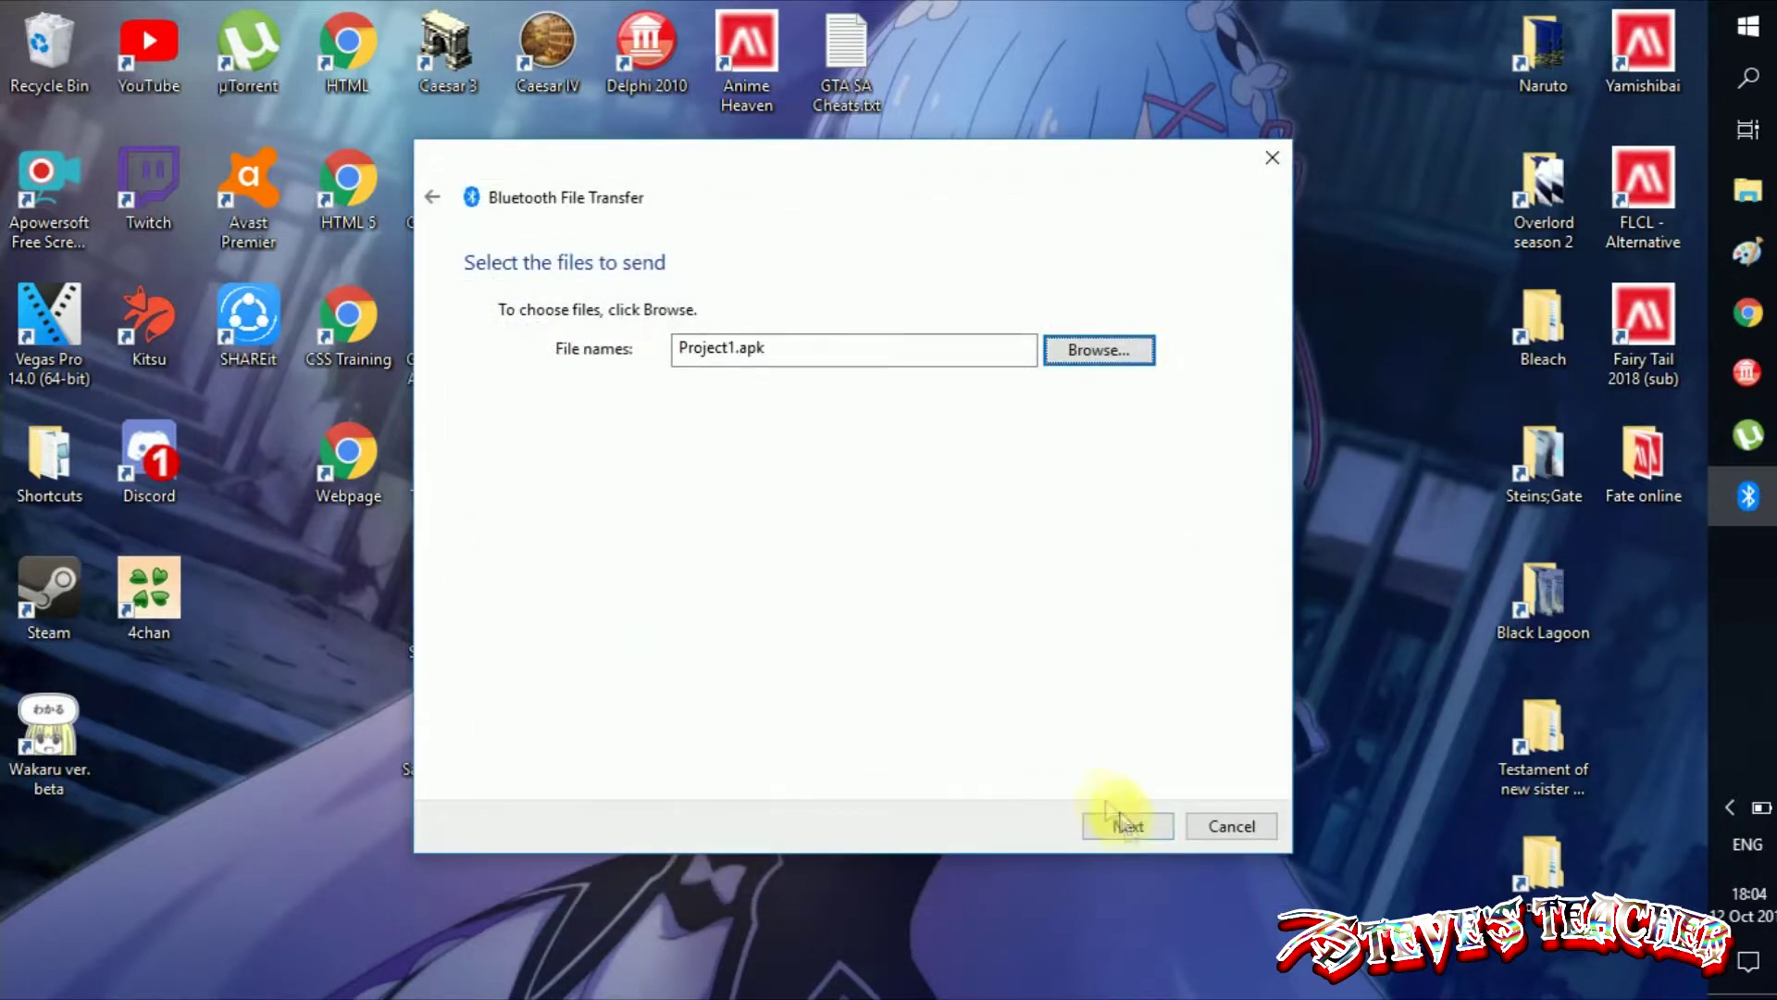
left_click(1119, 826)
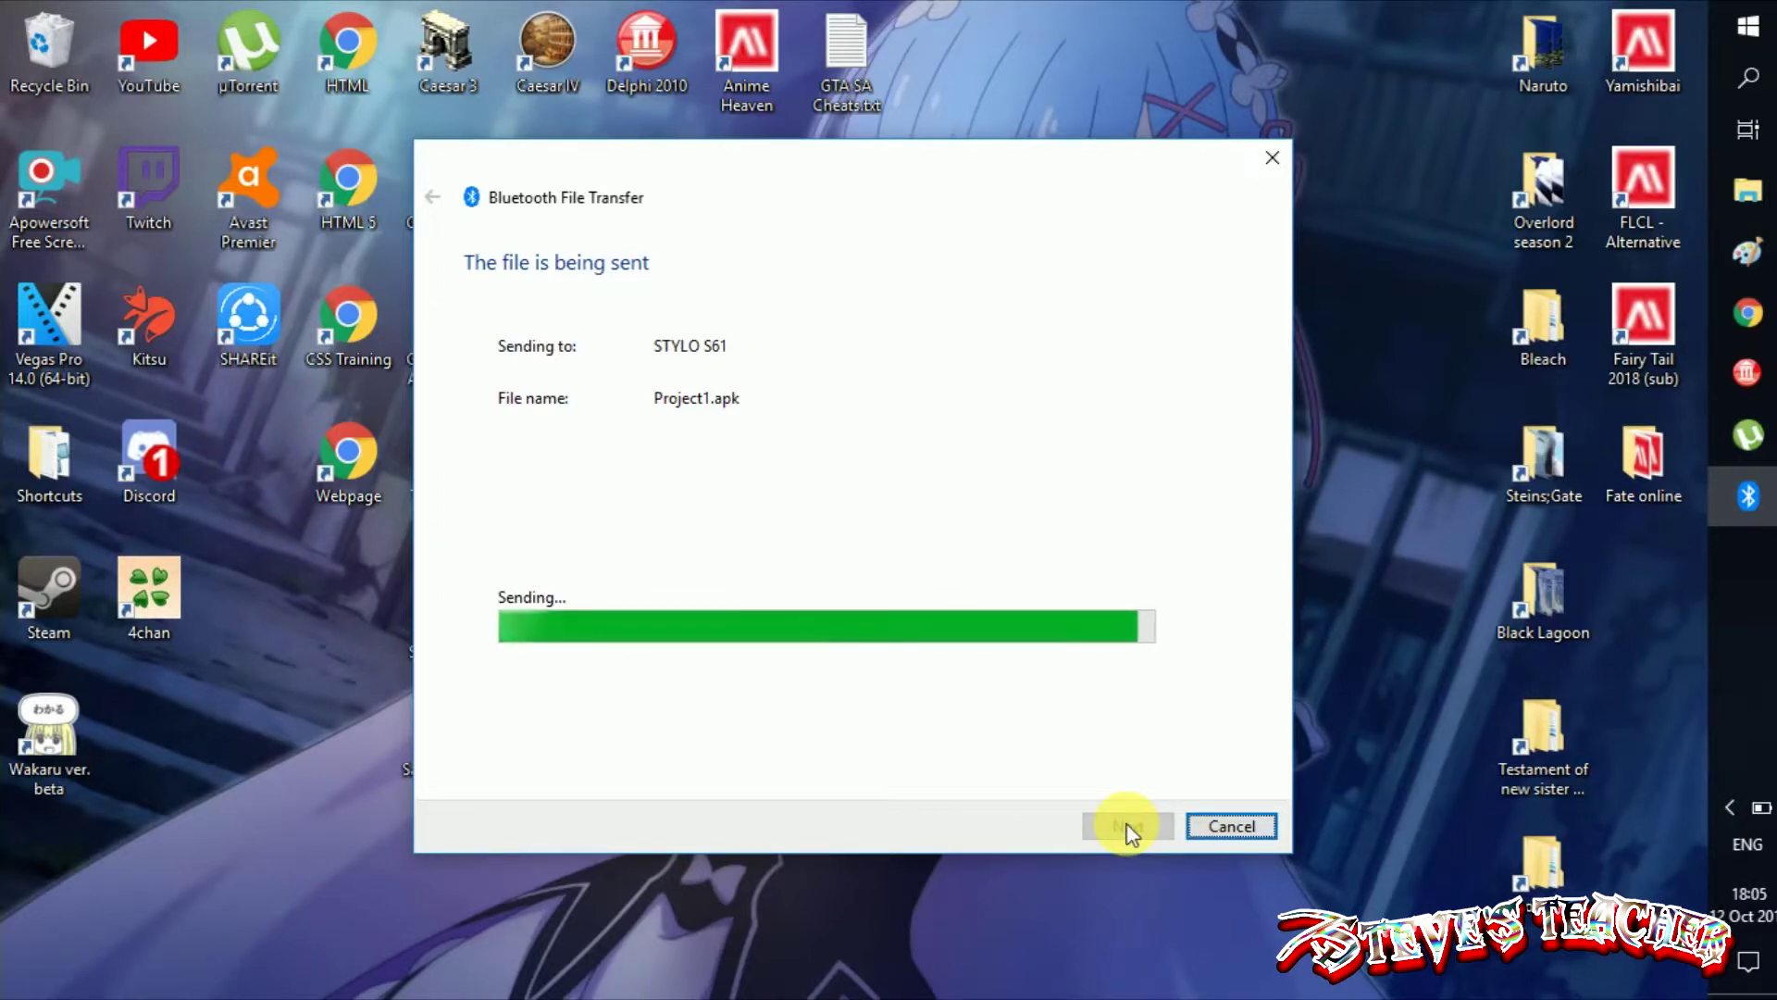
left_click(1234, 826)
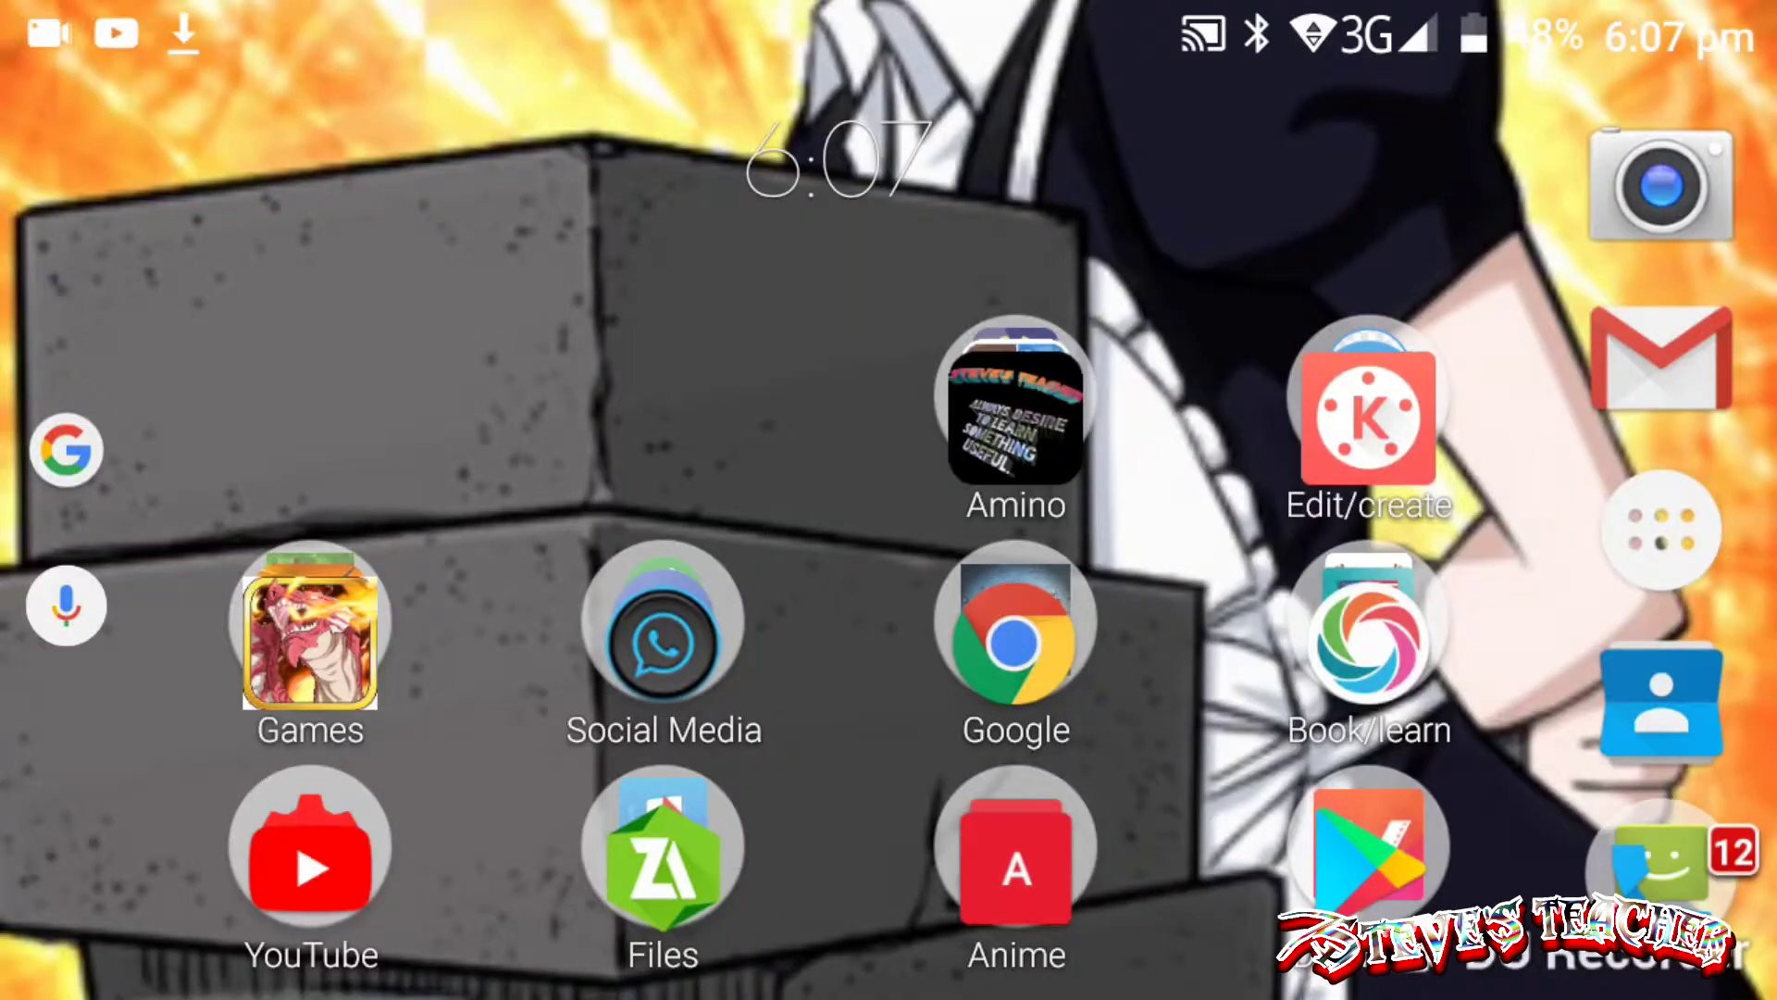
Pull down the phone's notification shade and check the Bluetooth Share received-file notice
left_click_drag(890, 15, 889, 555)
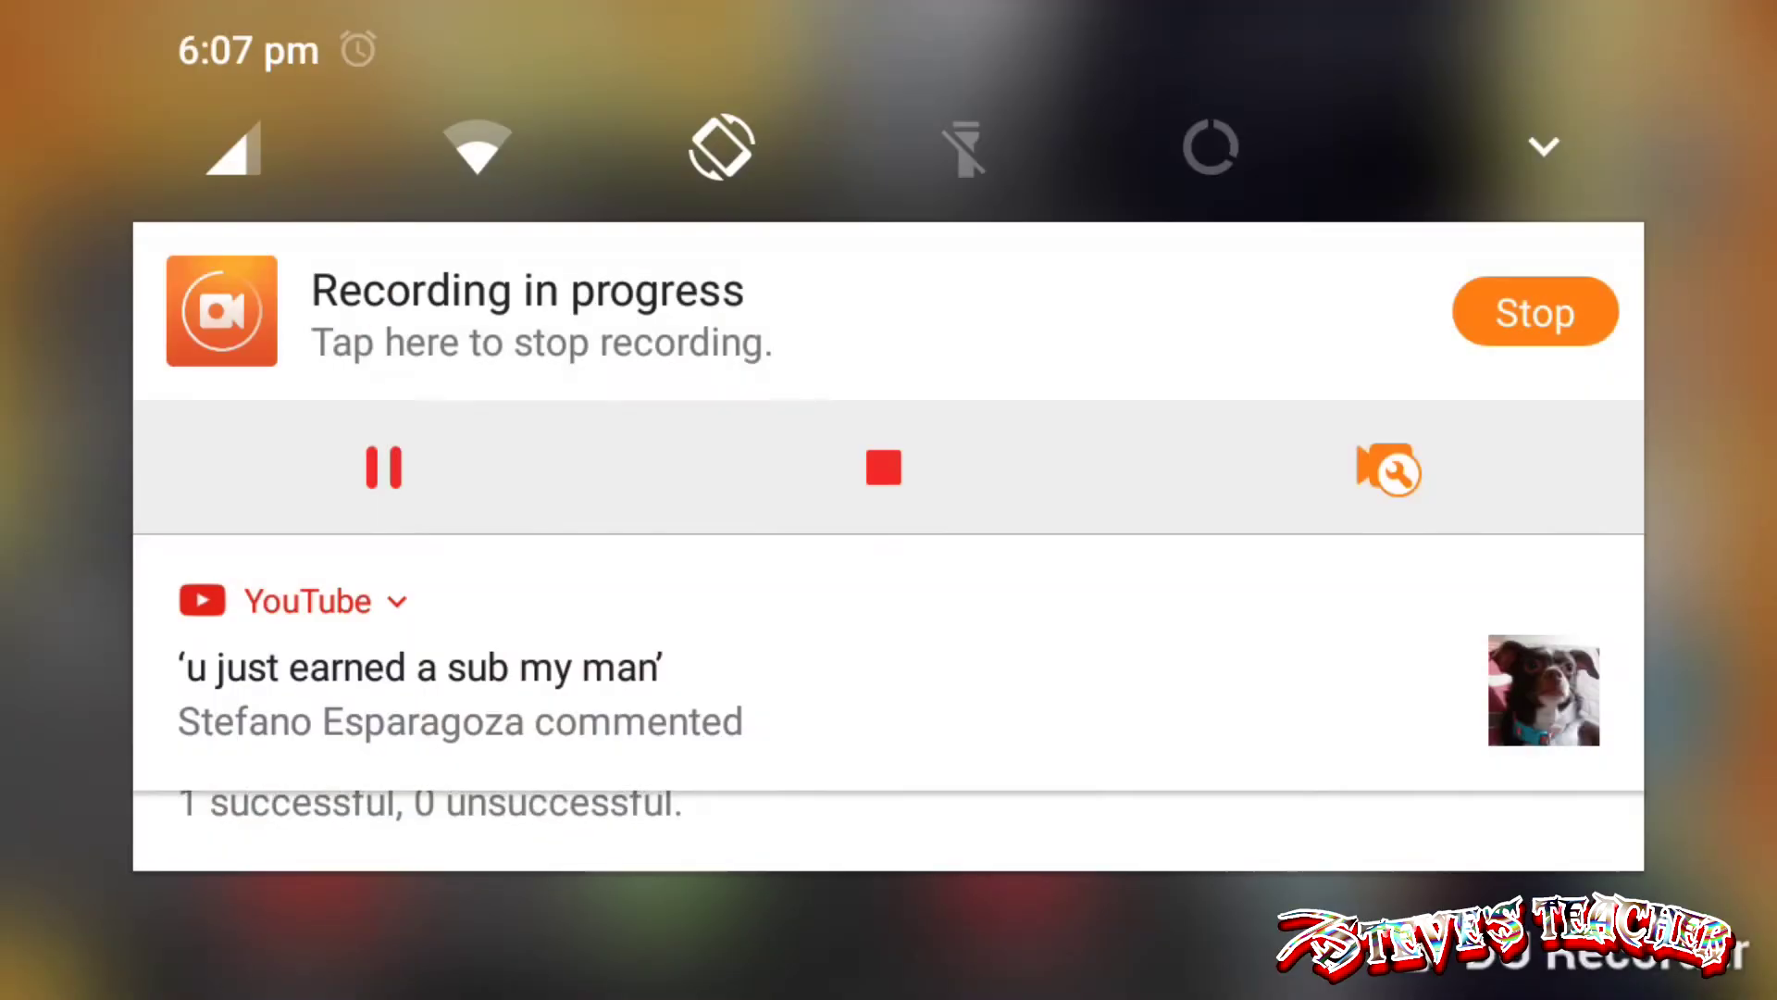
scroll(888, 625, "down", 2)
scroll(888, 626, "up", 2)
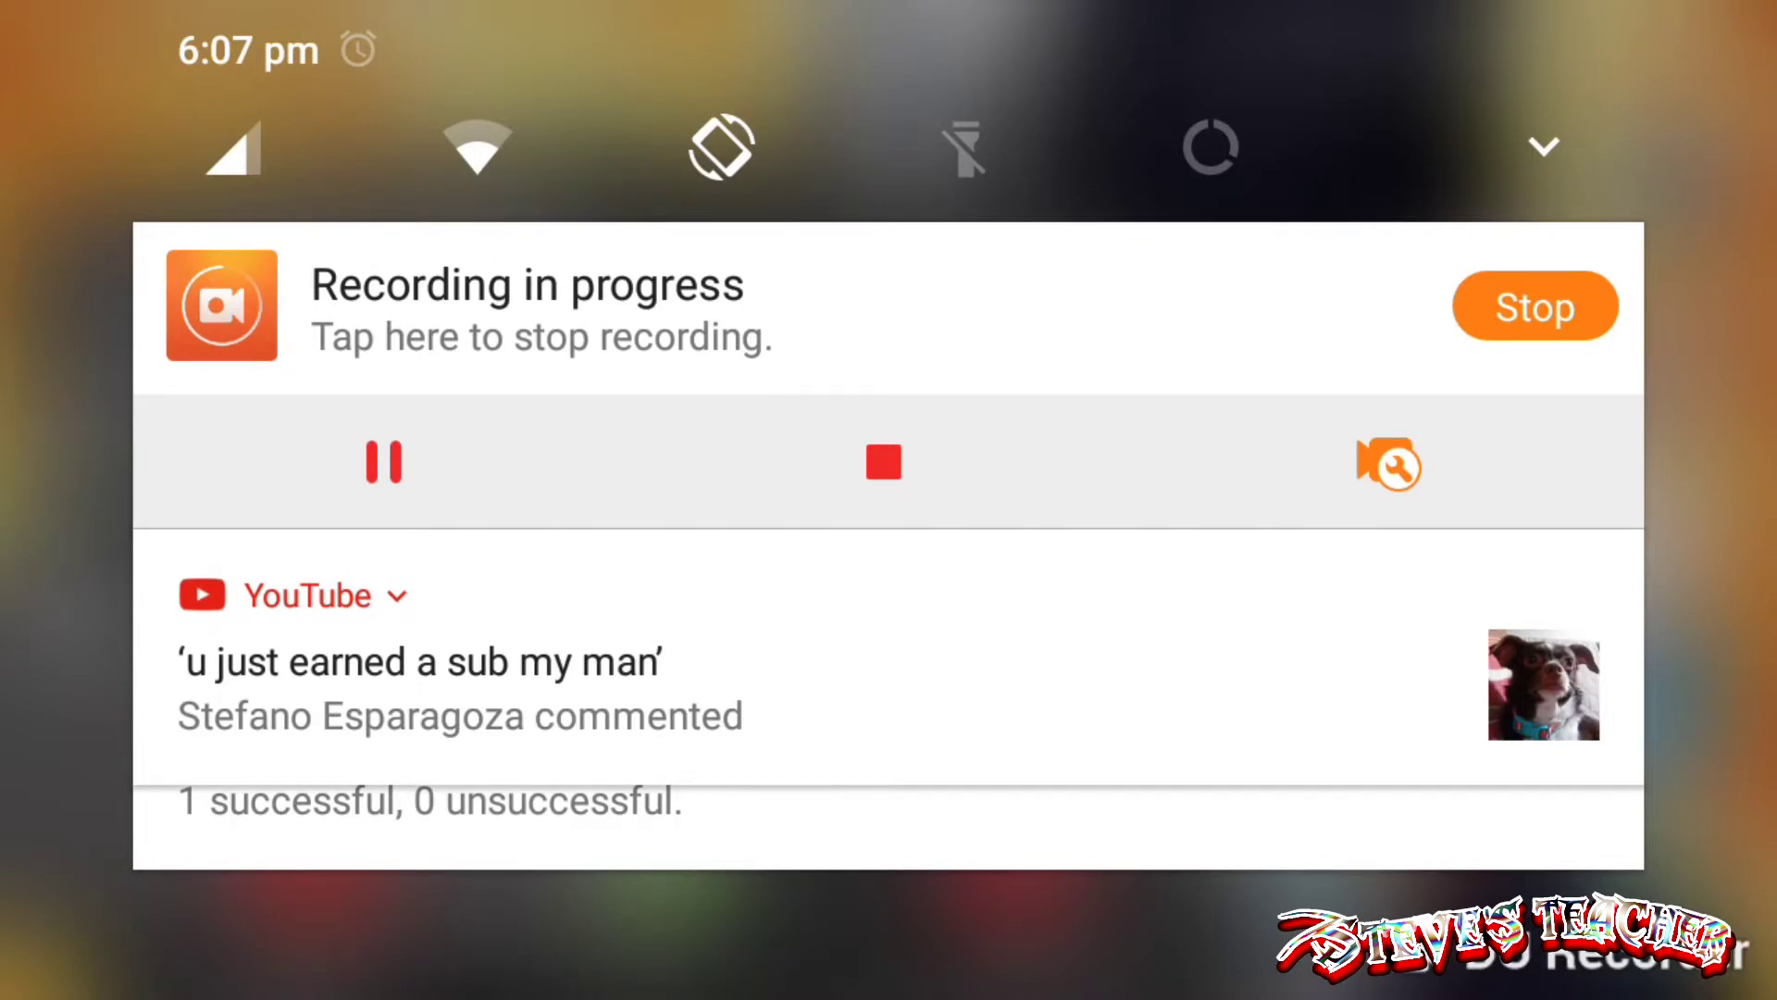
scroll(888, 625, "down", 2)
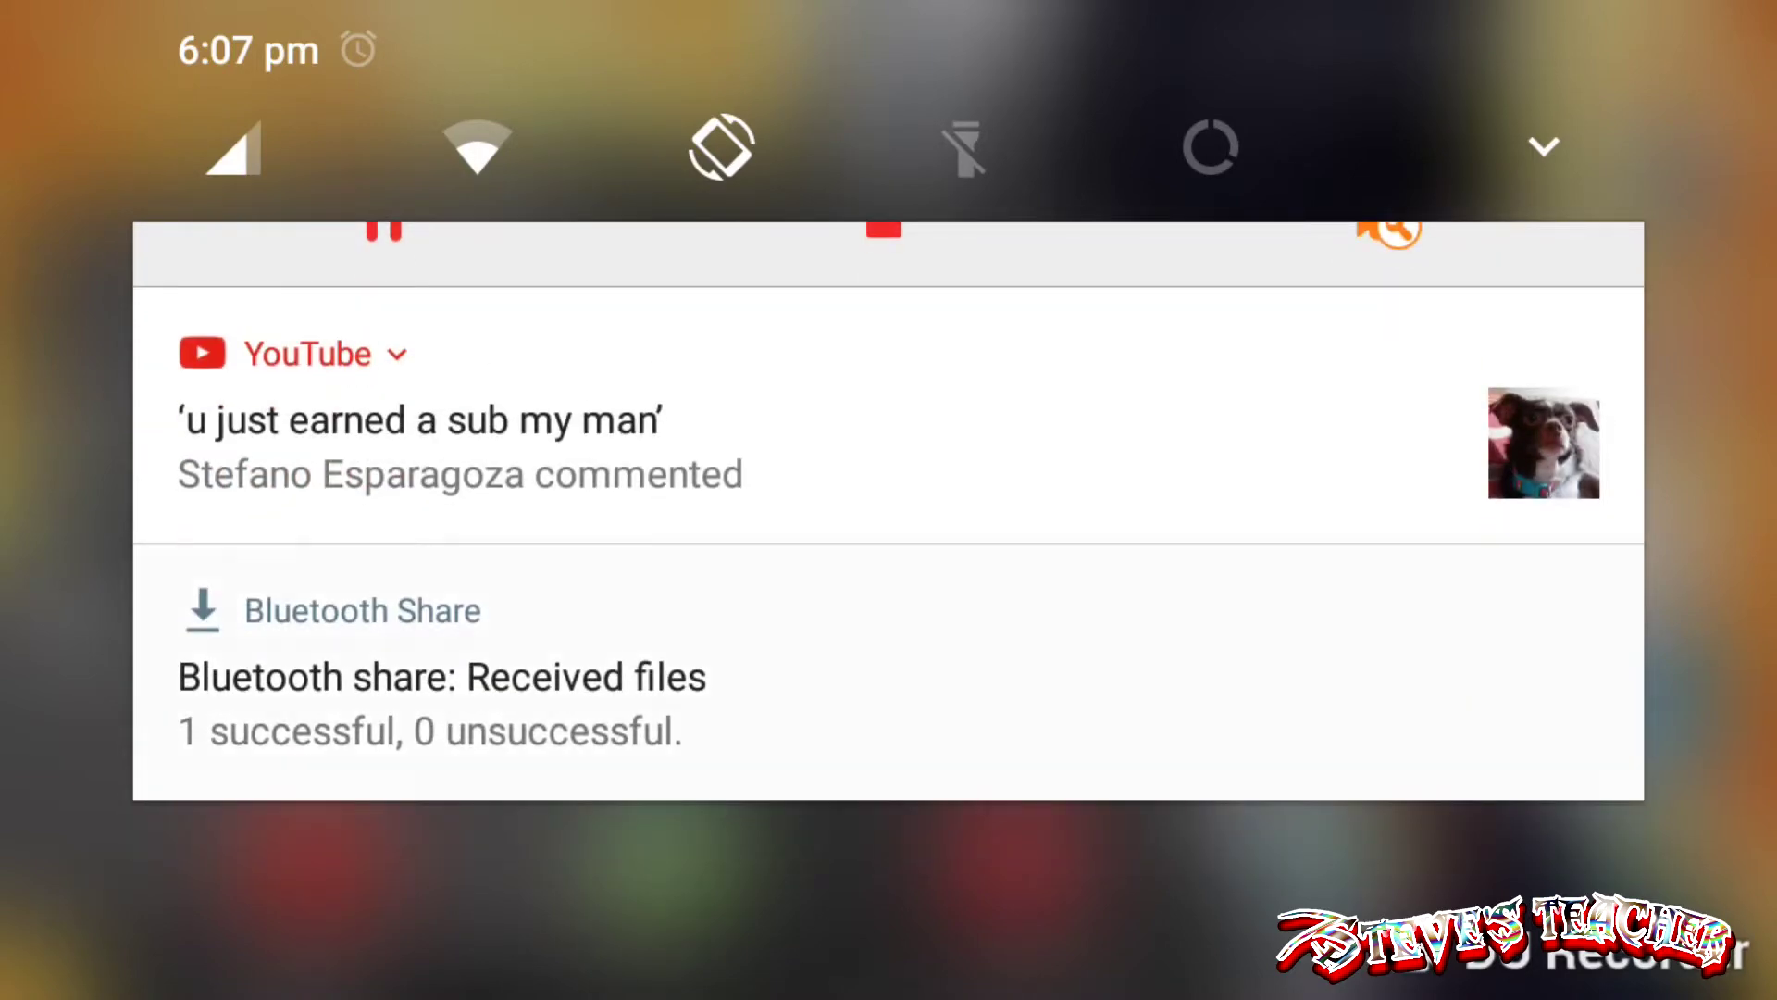
left_click_drag(889, 674, 778, 674)
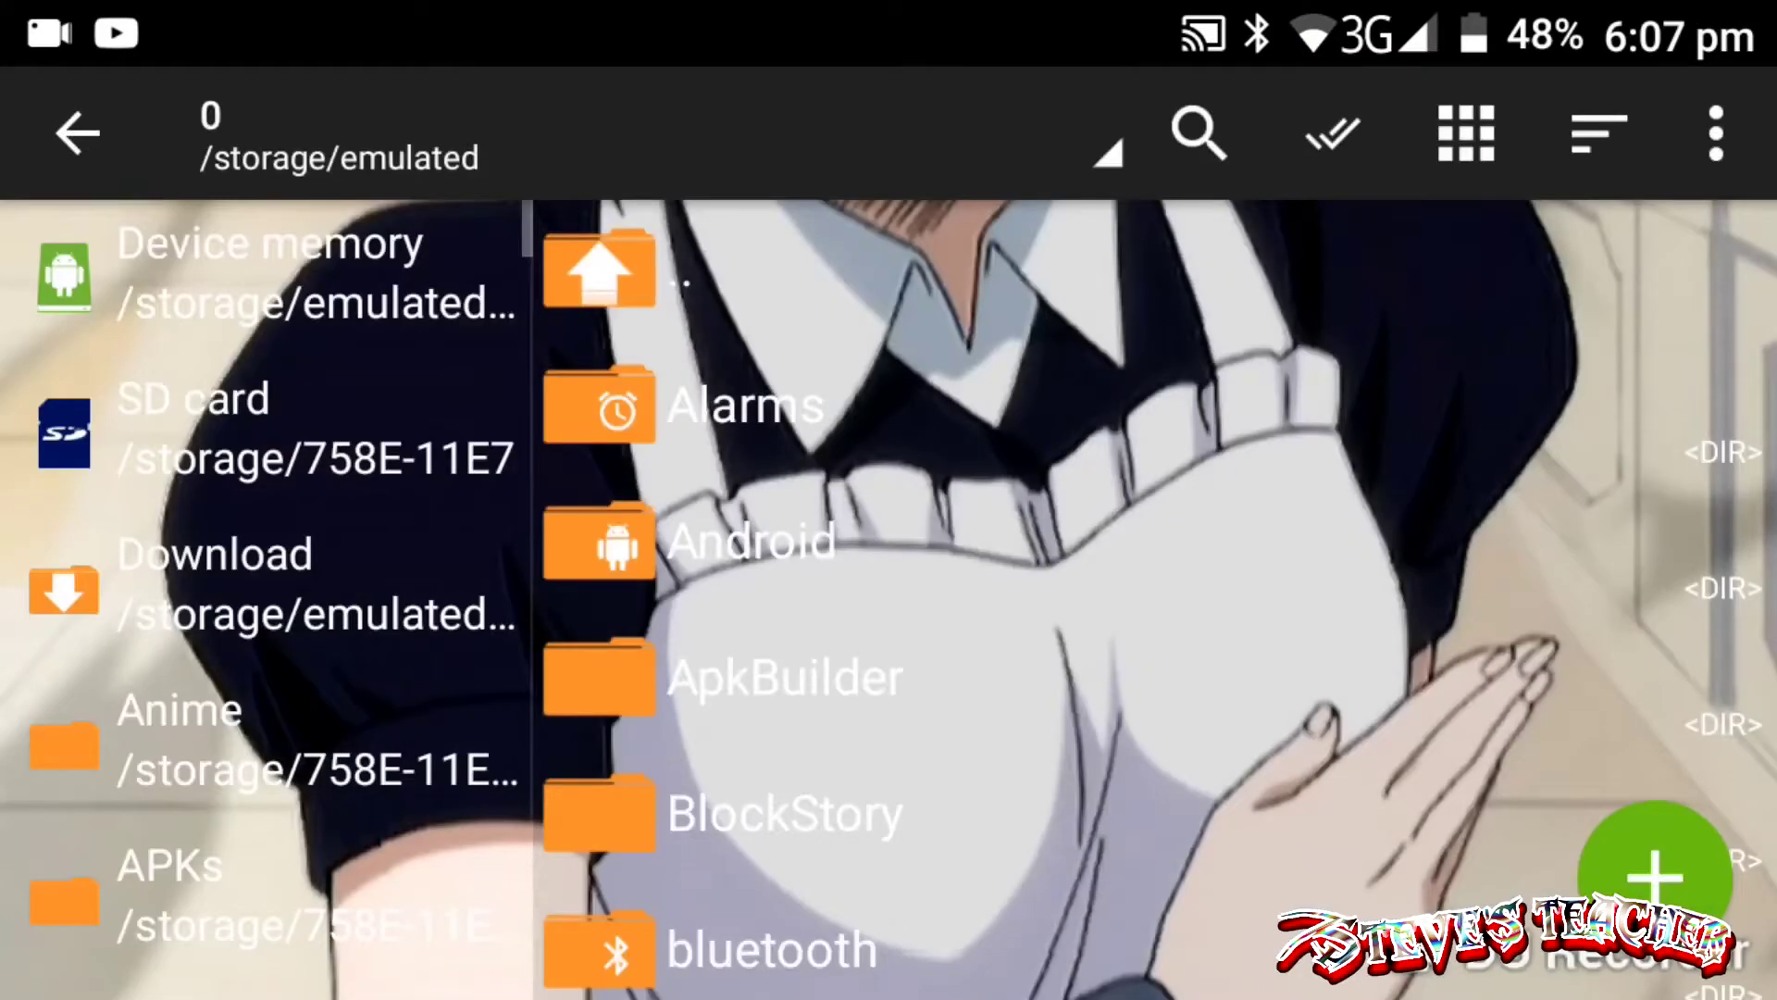
scroll(973, 626, "down", 2)
In ZArchiver's bluetooth folder, open Project1.apk from its context menu
left_click(772, 744)
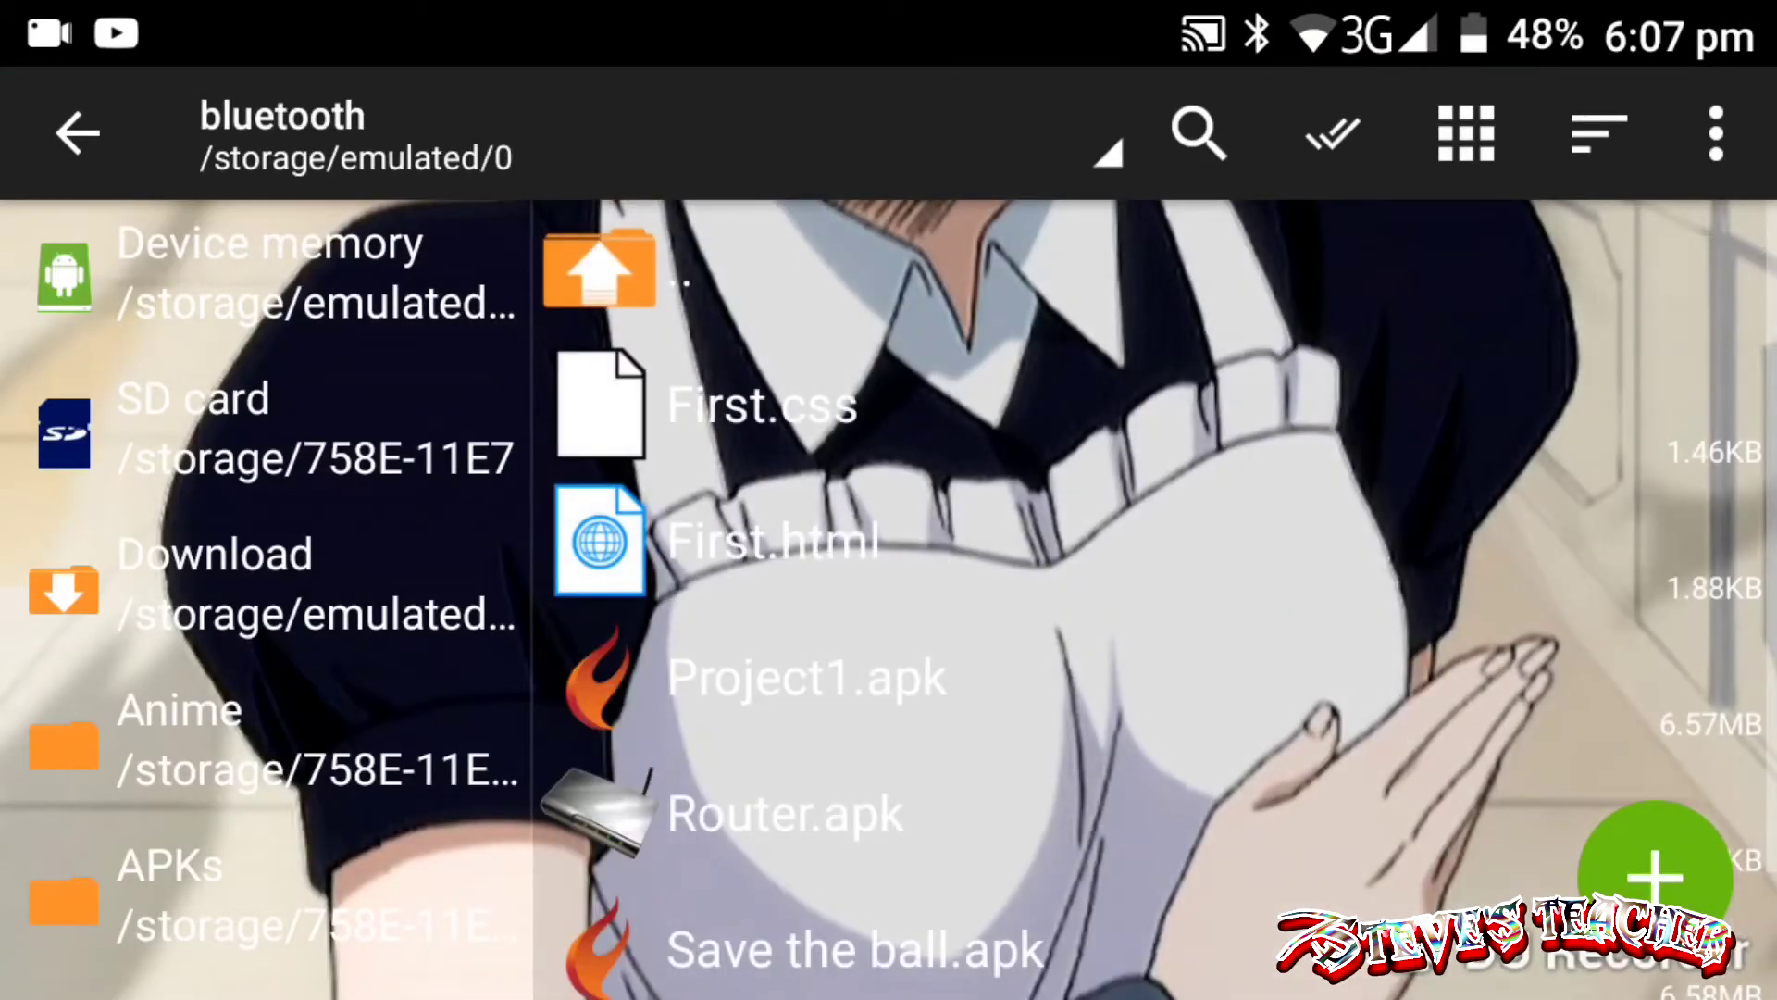
scroll(972, 625, "down", 1)
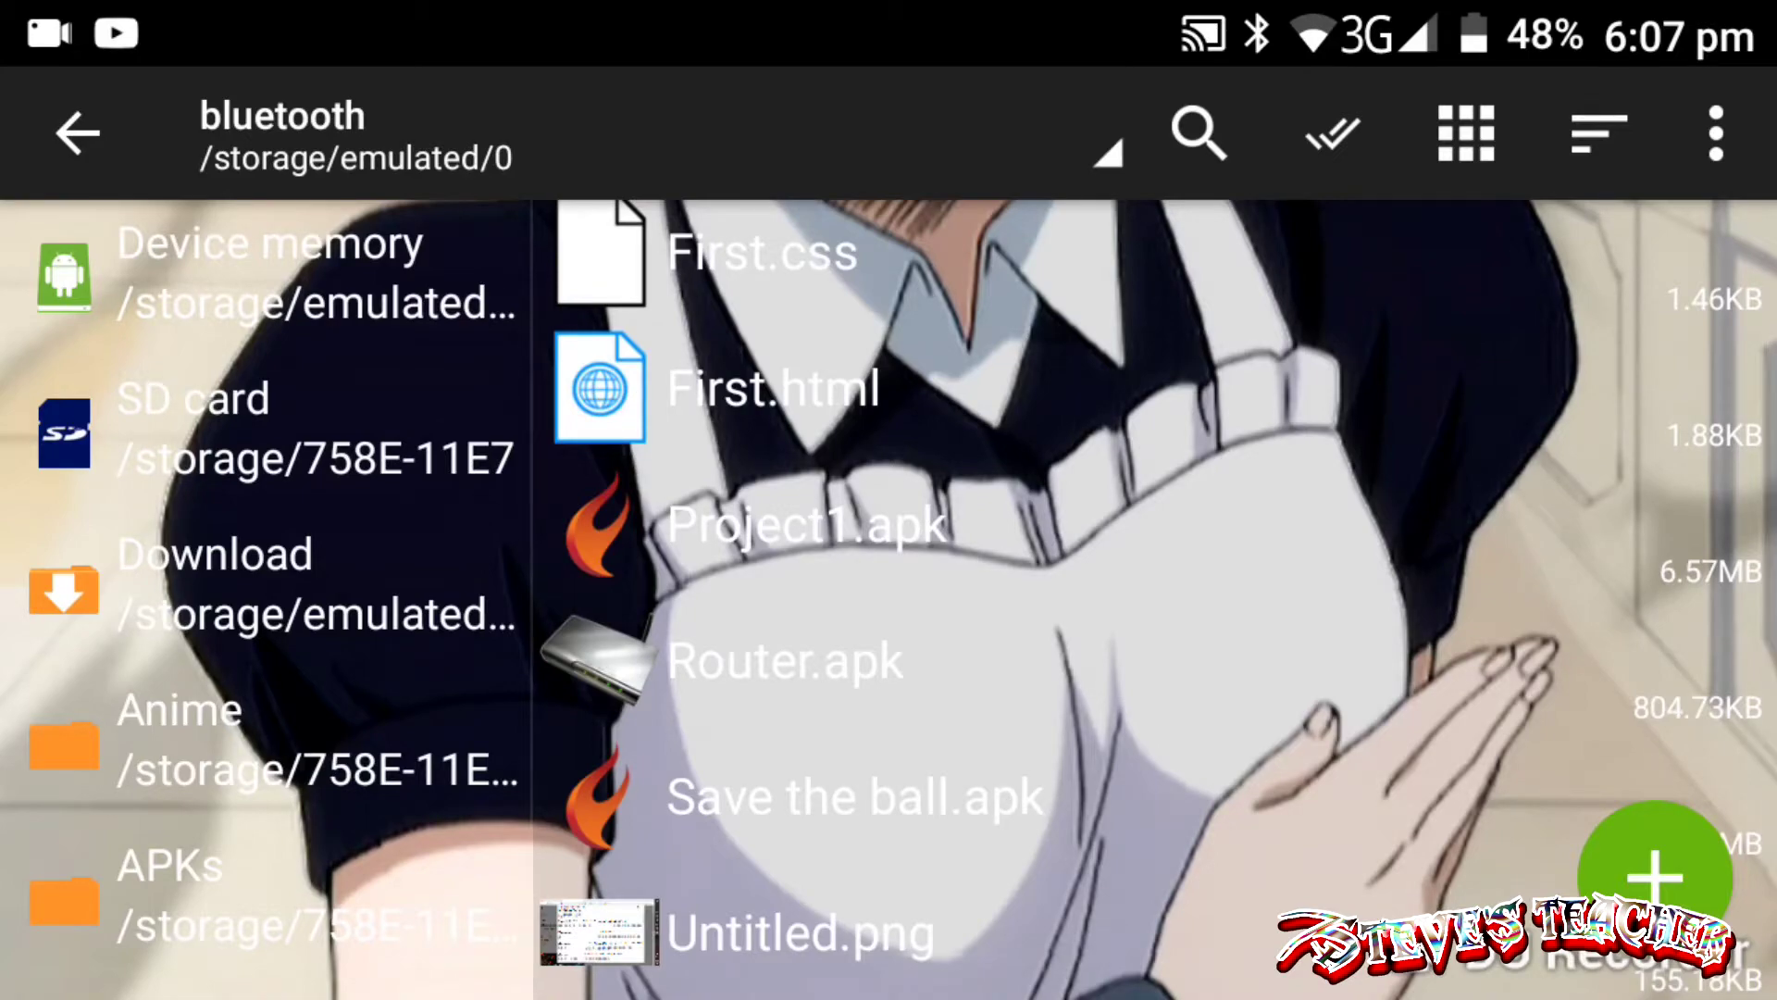
left_click(806, 525)
left_click(889, 265)
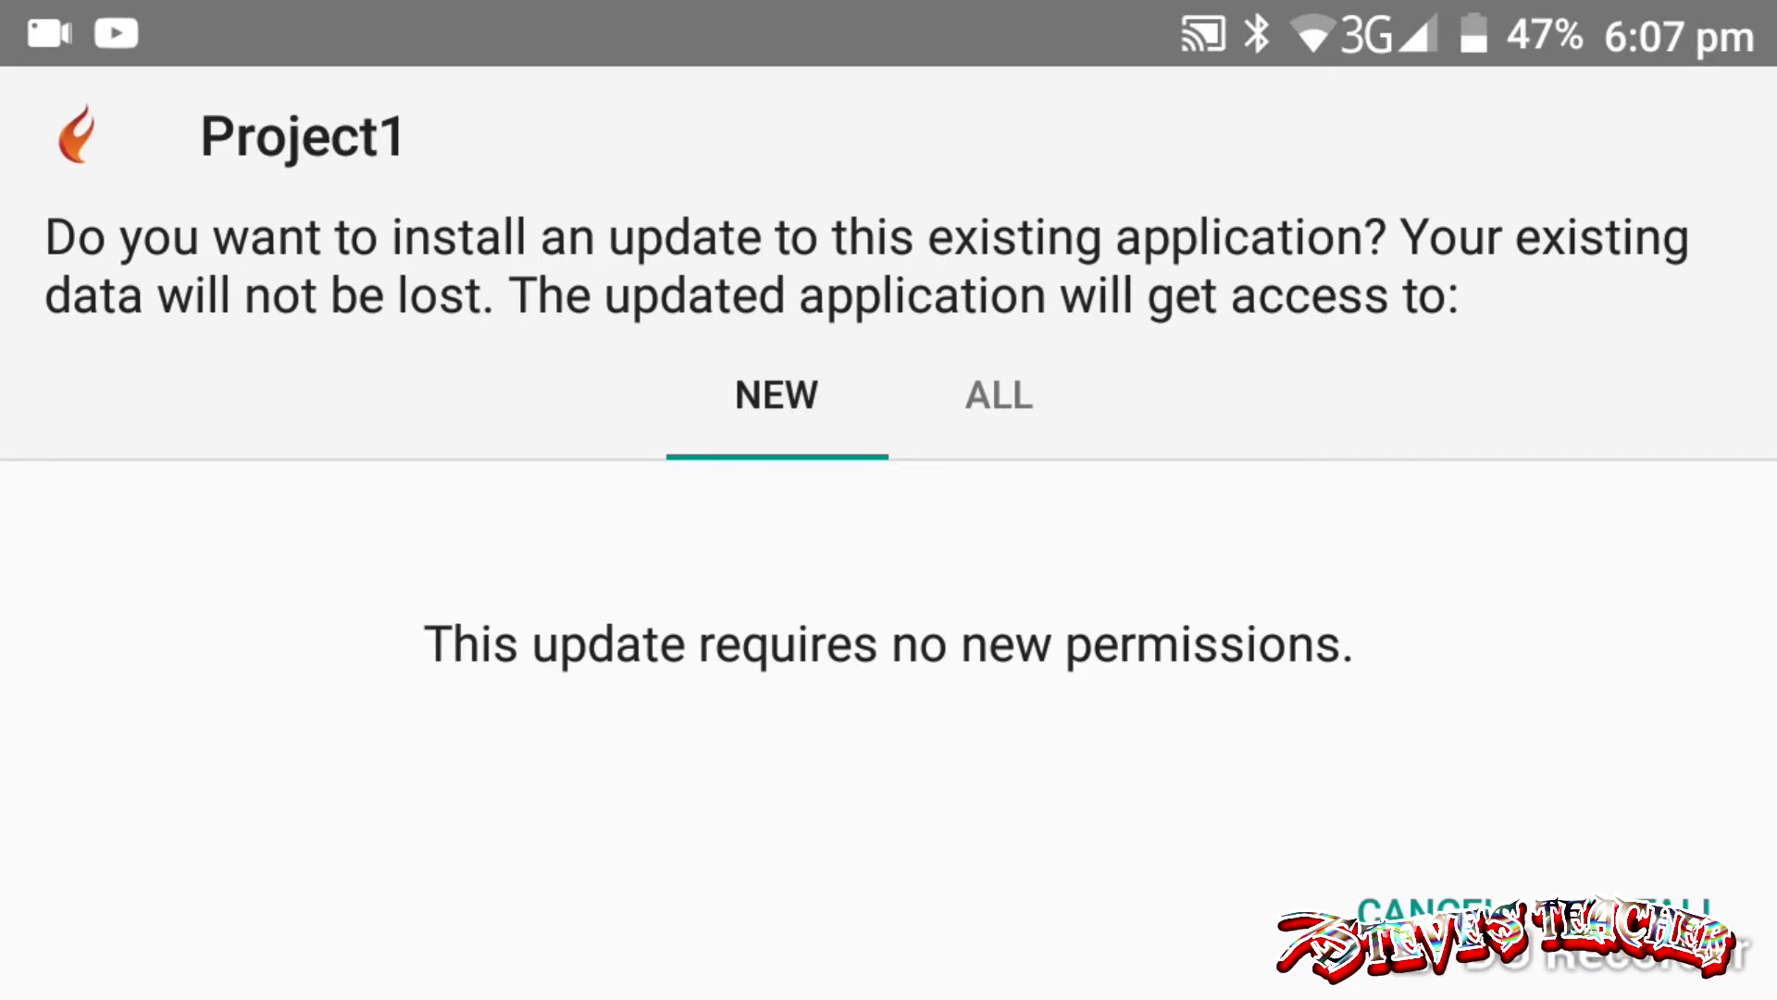
Start installing the Project1 update from Android's package installer
left_click(1646, 905)
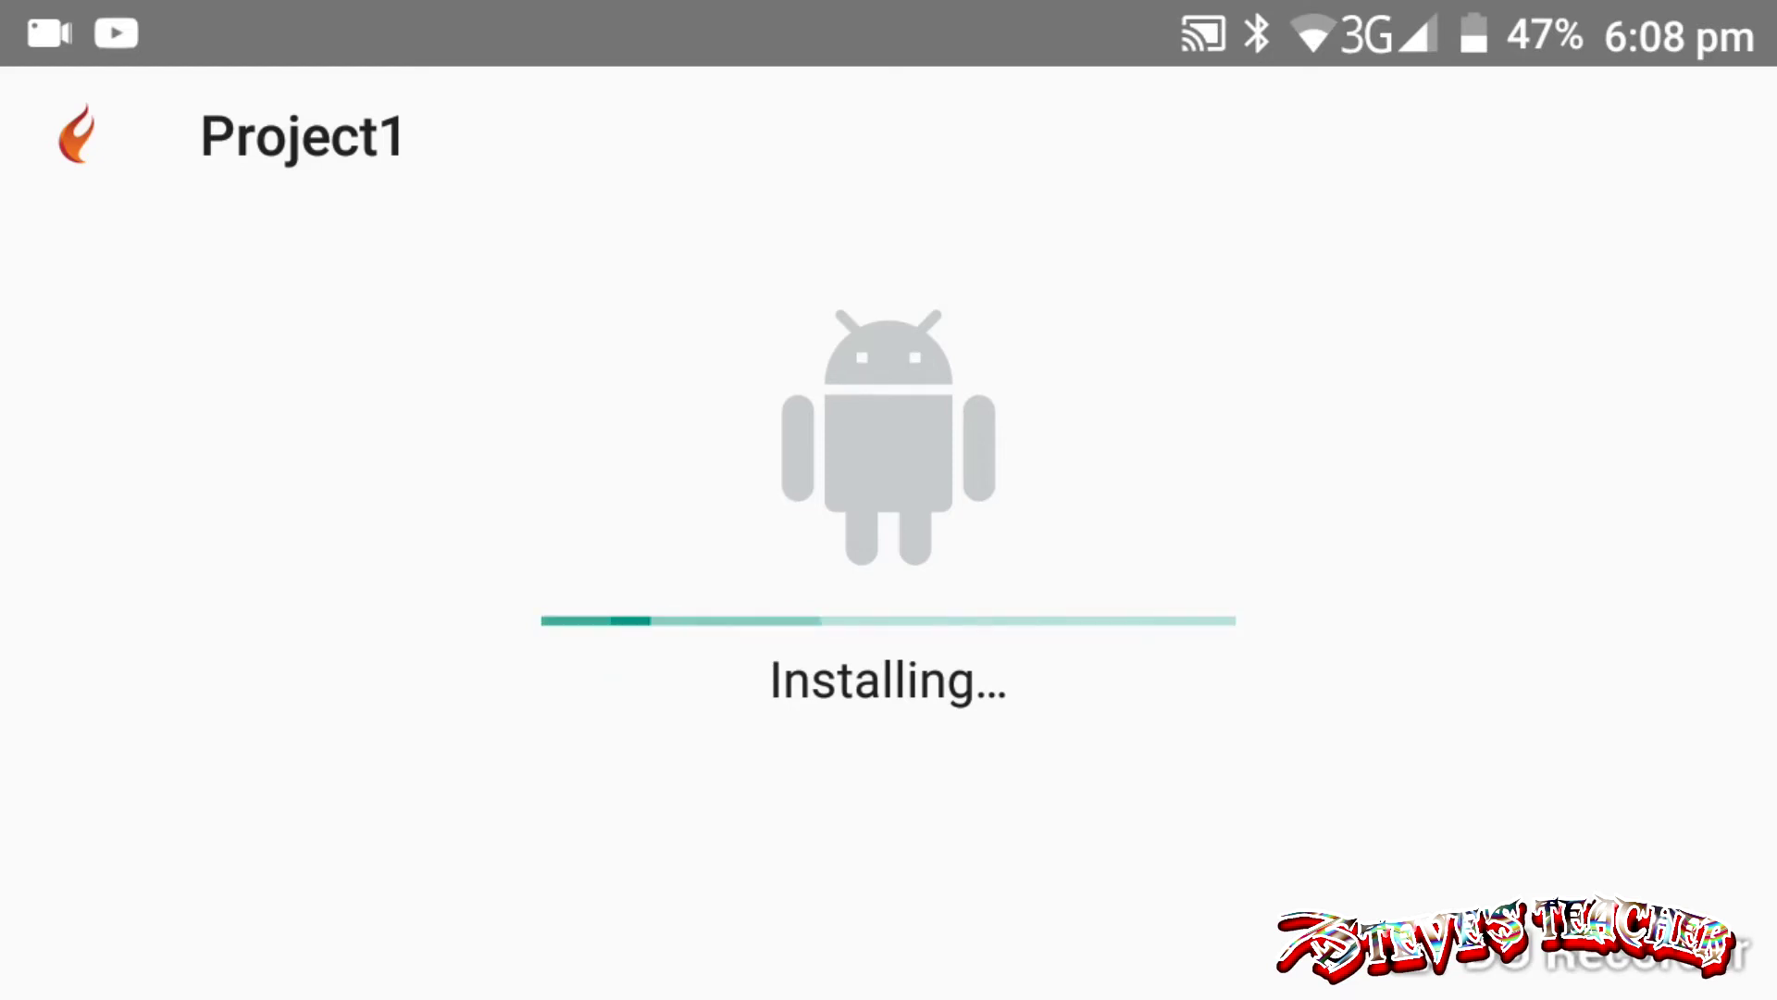
Launch the freshly installed Project1 app from the installer
left_click(1673, 911)
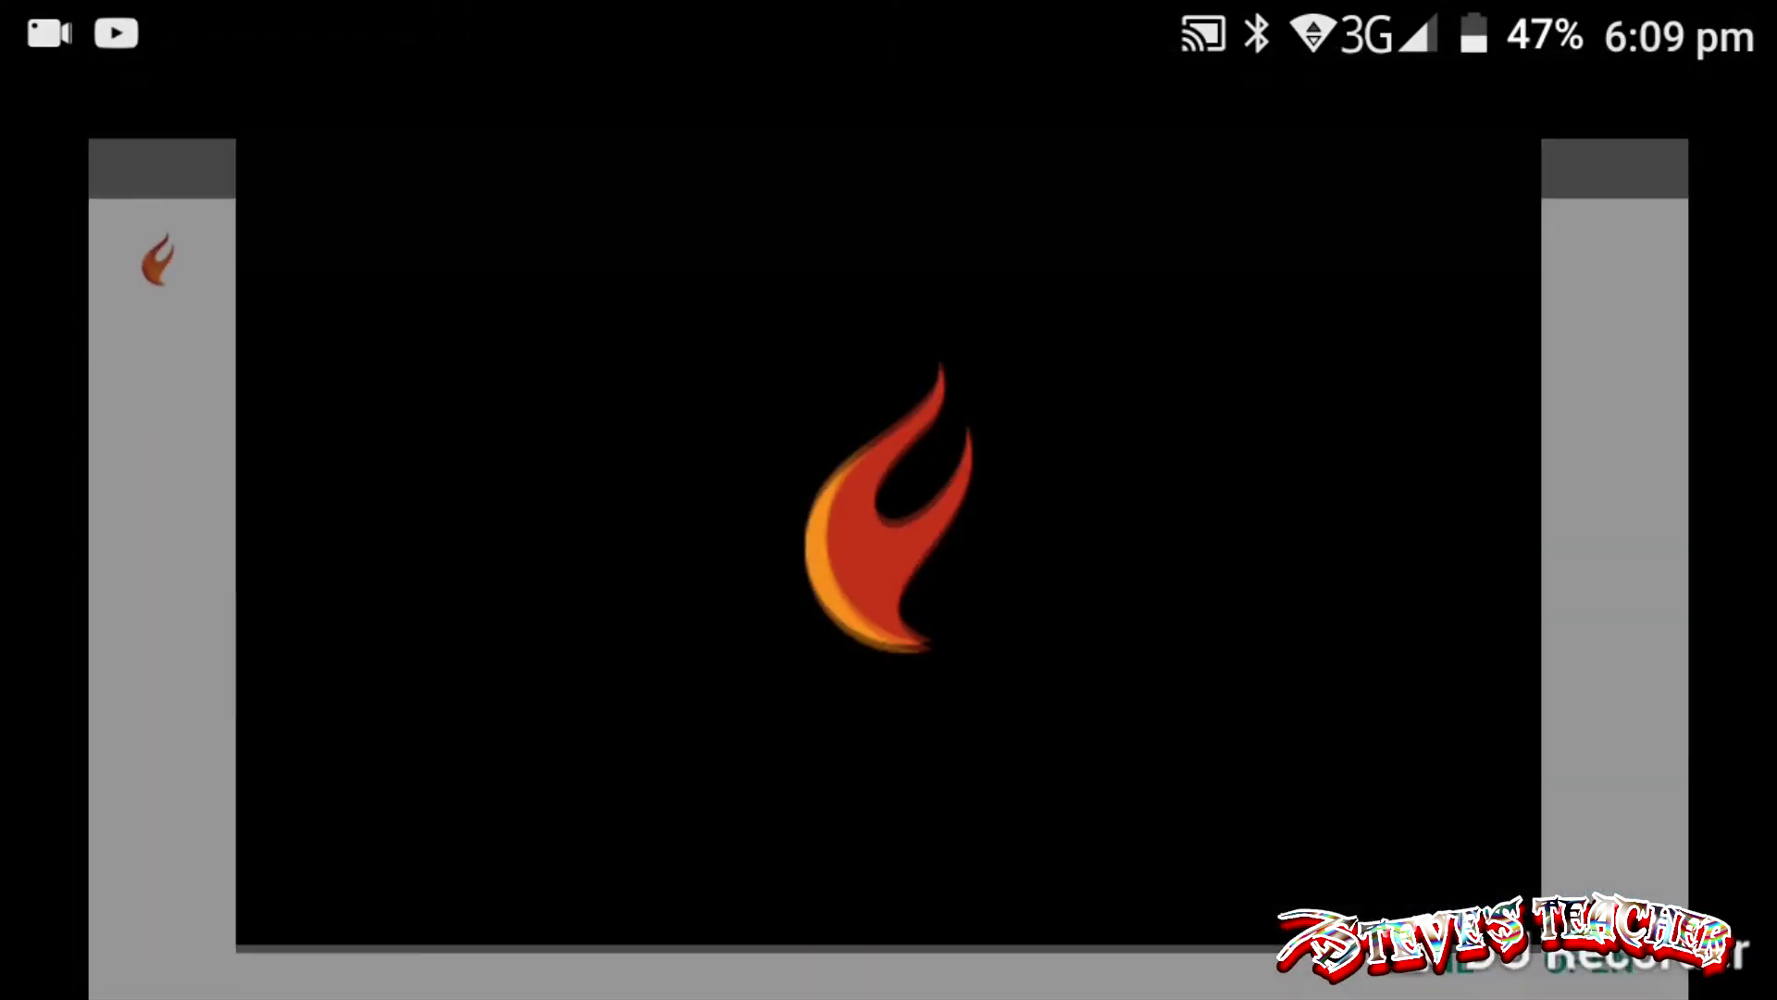